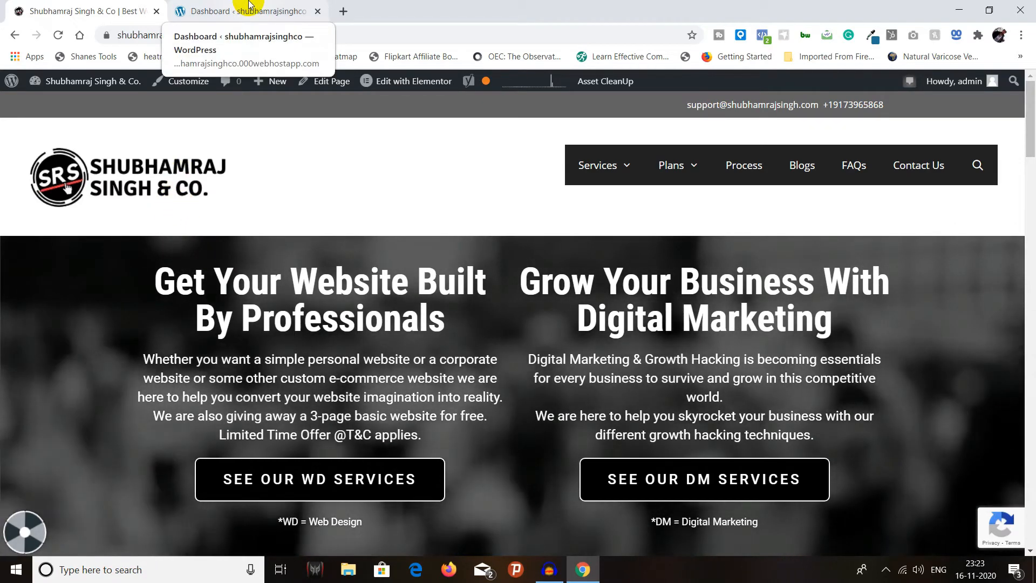
# - Switch to the WordPress admin dashboard and open the media library
pyautogui.click(248, 4)
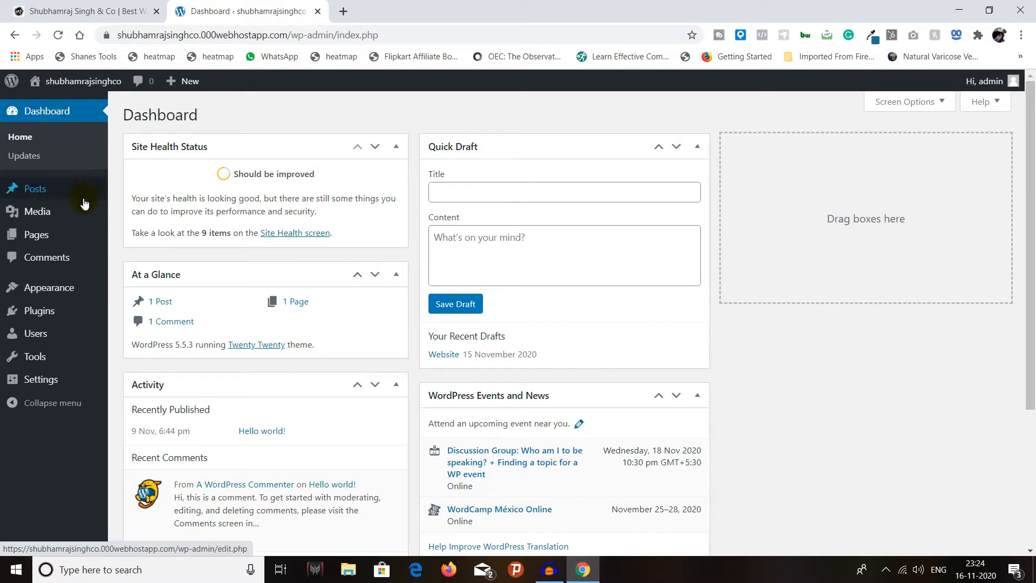
pyautogui.moveTo(69, 211)
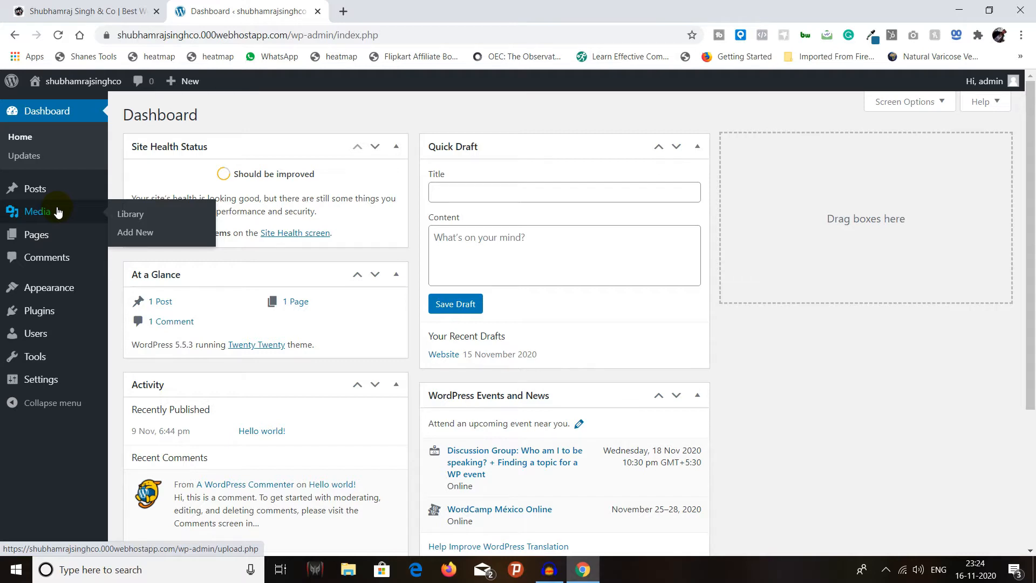
pyautogui.click(131, 219)
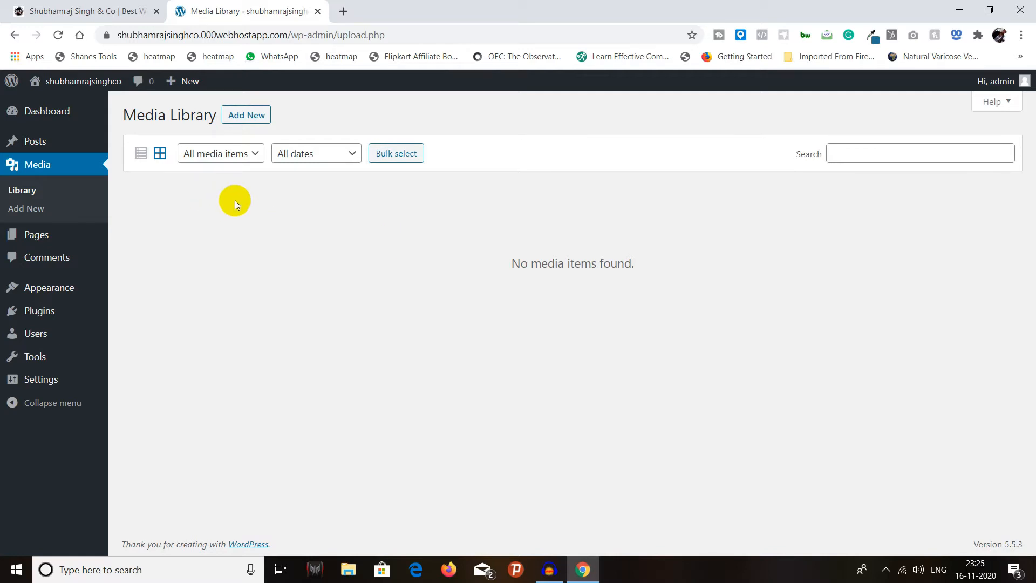
# - Examine the media library's type and date filters, its list and grid views, and the search field
pyautogui.click(230, 155)
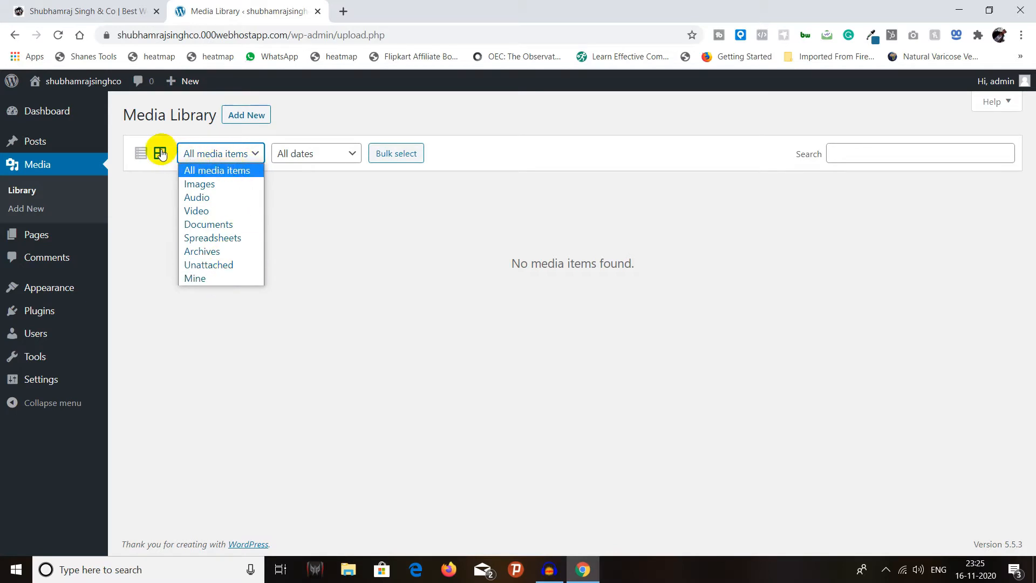
pyautogui.click(324, 154)
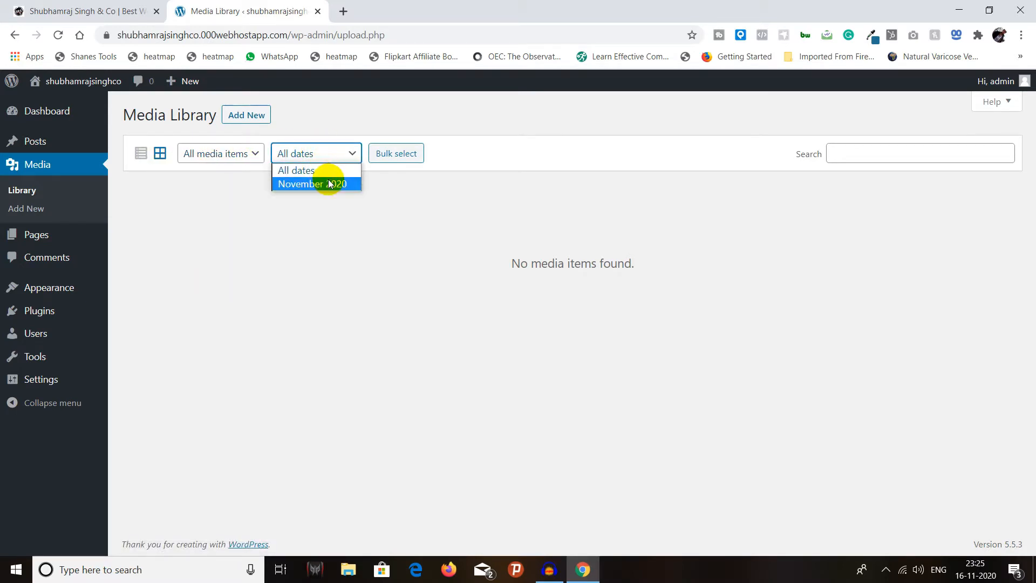
pyautogui.click(141, 153)
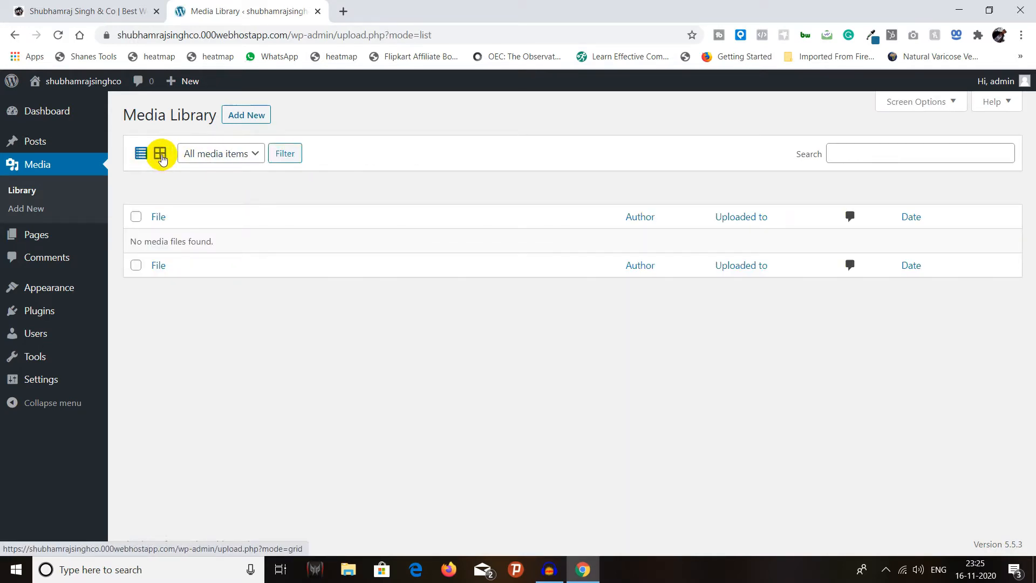
pyautogui.click(160, 155)
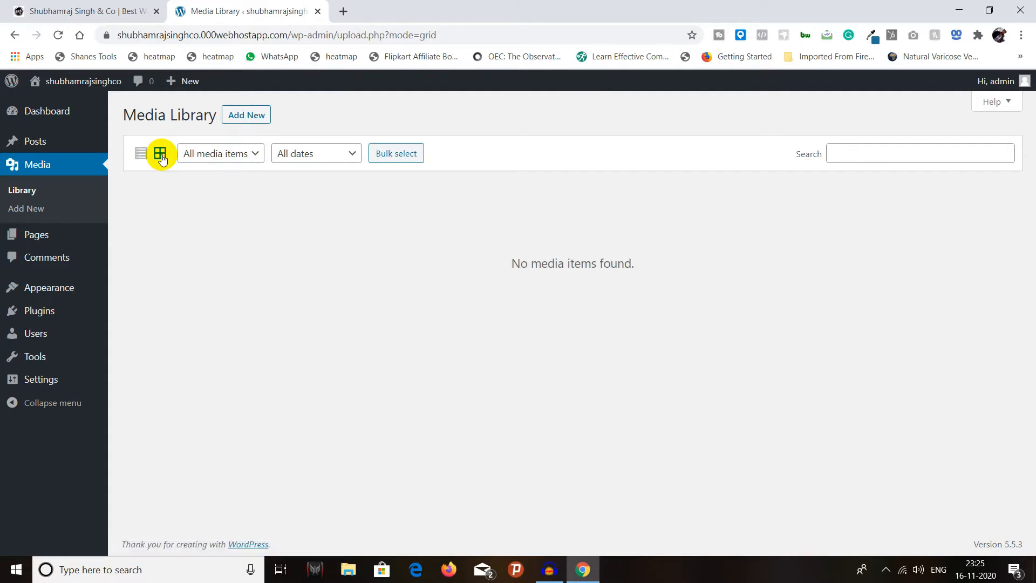
pyautogui.click(860, 153)
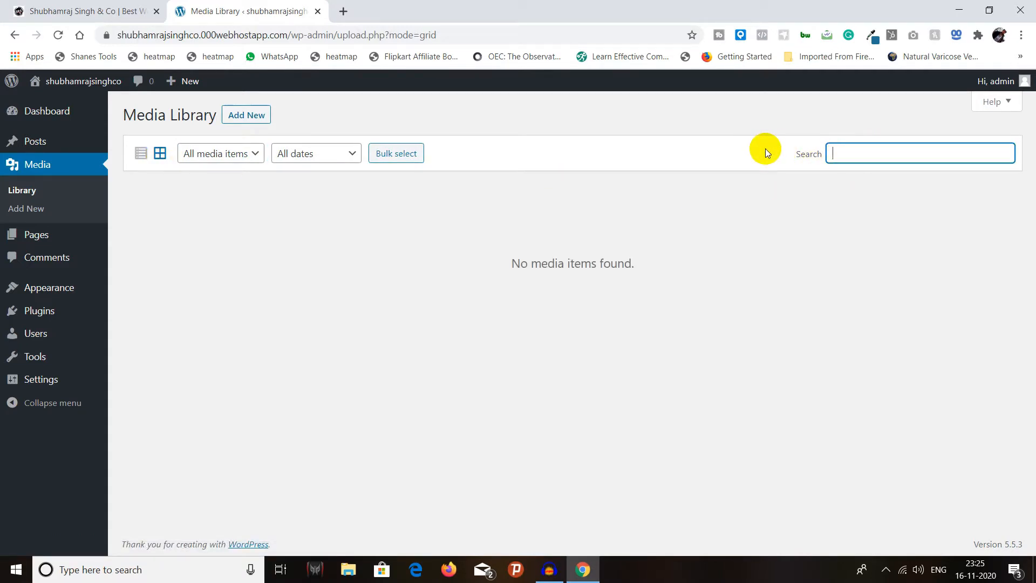
pyautogui.click(402, 229)
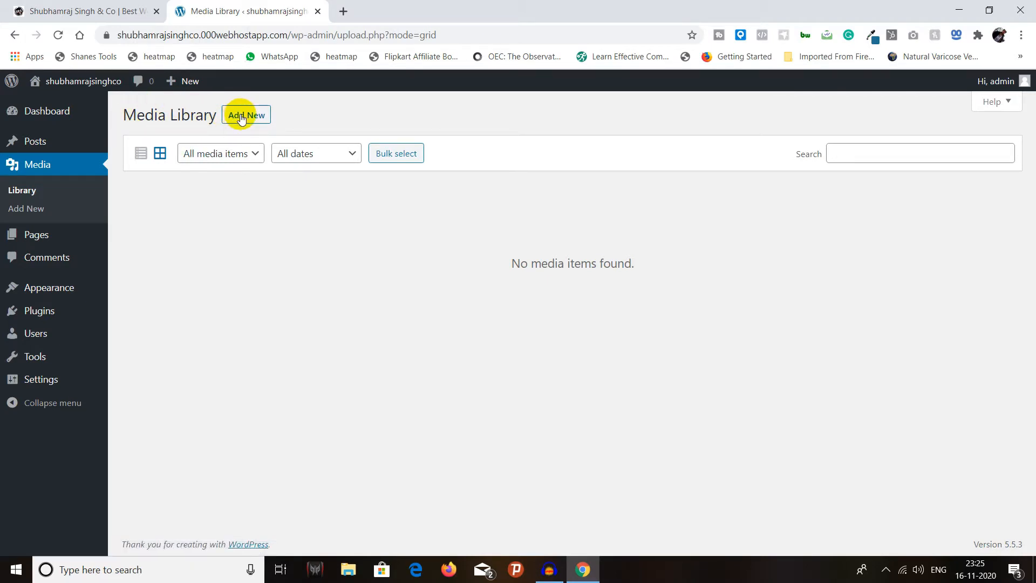
# - Start a media upload and select the four Downloads photos from woman-holding-card-while-operating-silver-laptop-919436 through woman-in-white-blazer-holding-tablet-computer-789822
pyautogui.click(258, 120)
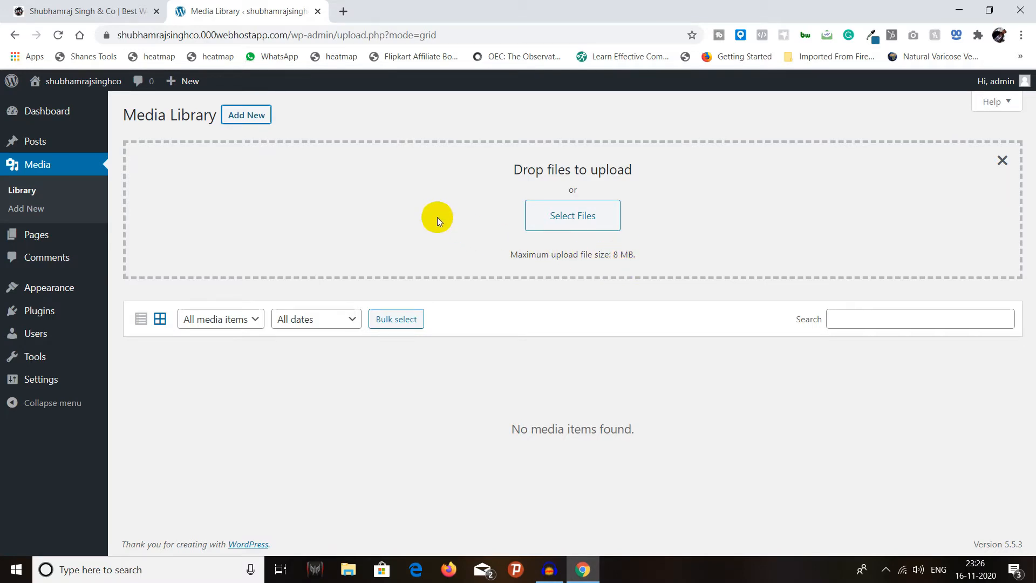
pyautogui.click(571, 217)
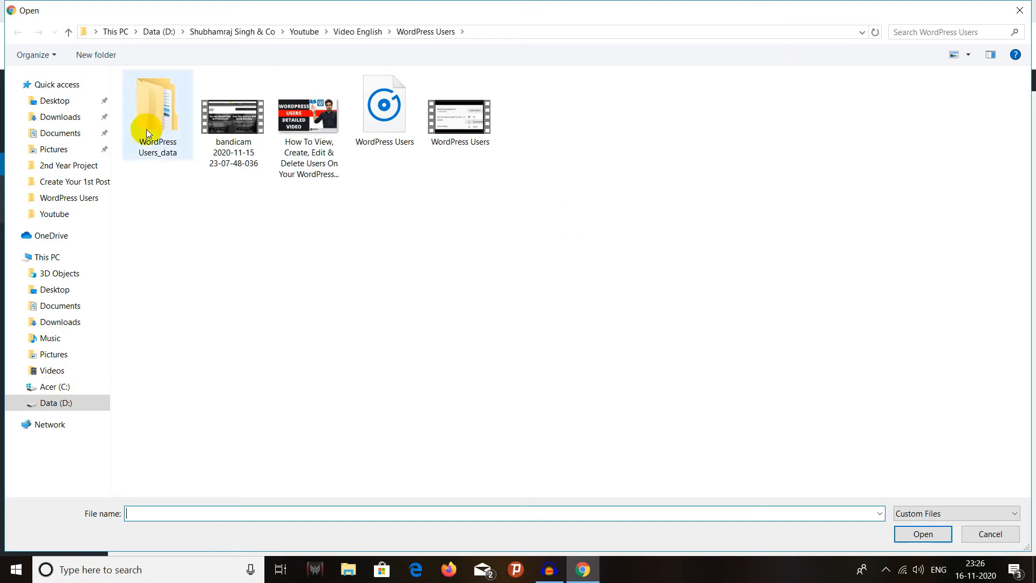
pyautogui.click(64, 122)
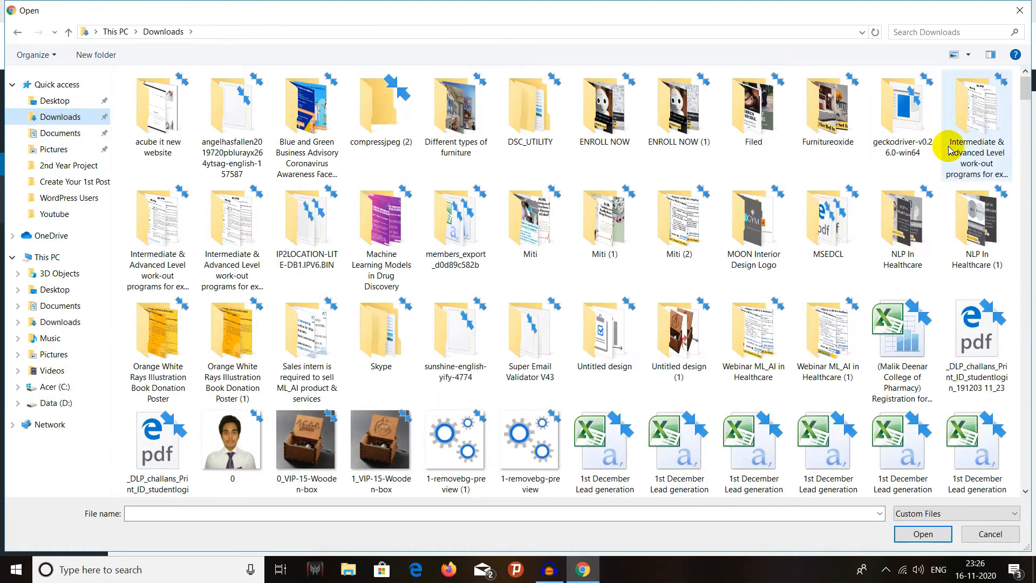
pyautogui.moveTo(1026, 85); pyautogui.dragTo(1029, 432)
pyautogui.moveTo(1030, 443); pyautogui.dragTo(1029, 488)
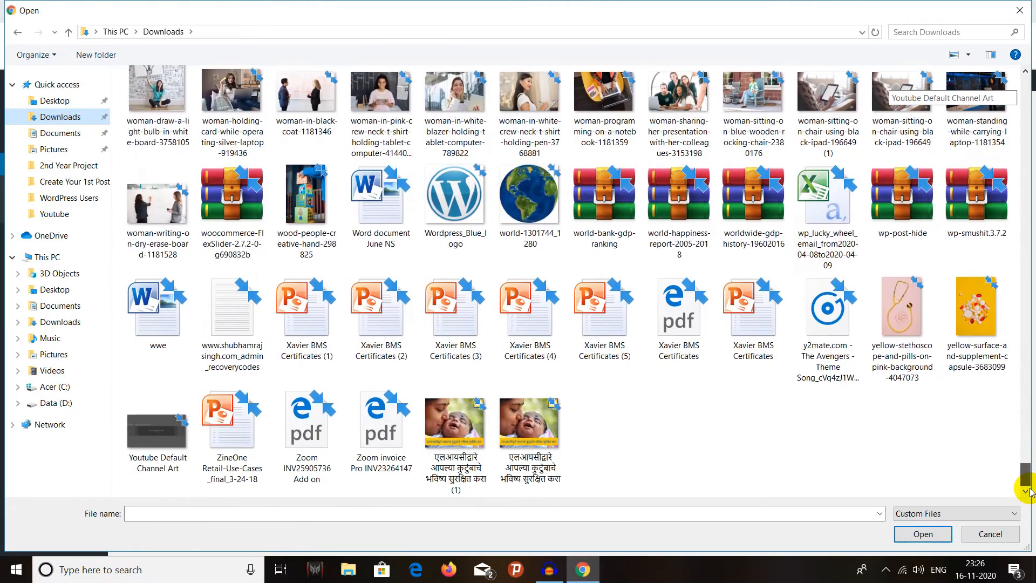
pyautogui.click(246, 130)
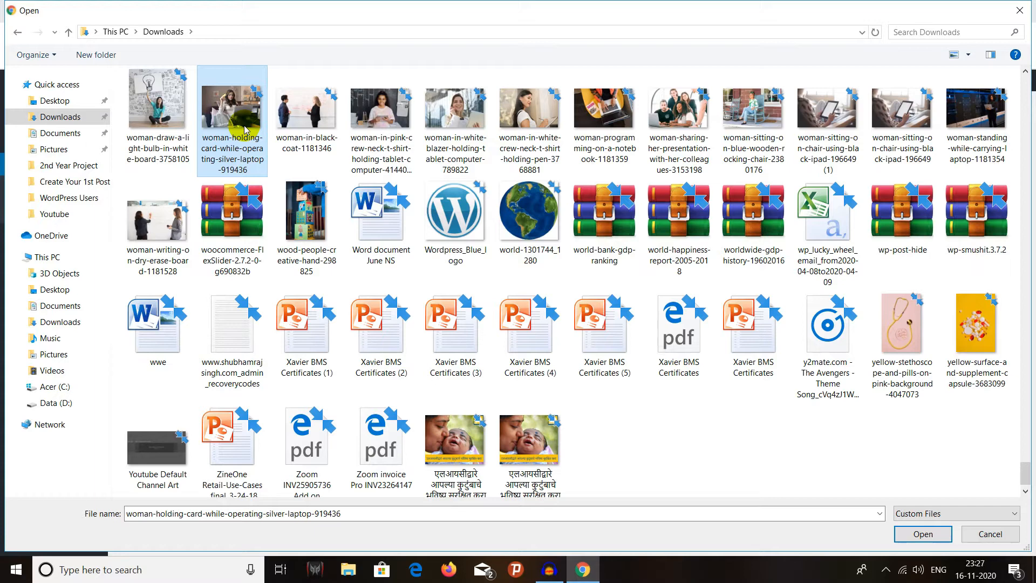
pyautogui.hotkey('shift', 'Right')
pyautogui.hotkey('shift', 'Right')
pyautogui.hotkey('shift', 'Right')
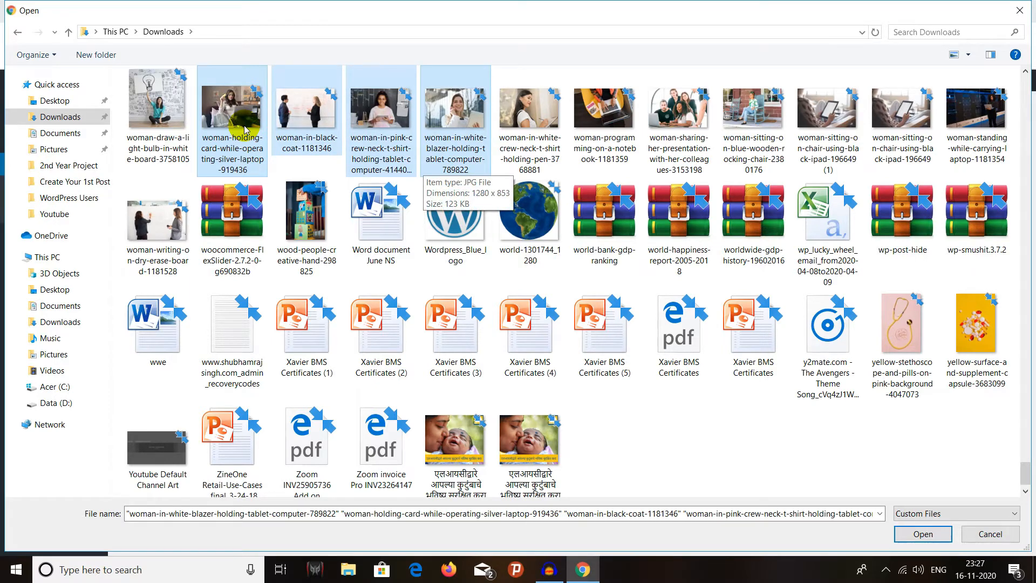
# - Add the wwe Word document, the Avengers Theme Song audio file and the Zoom invoice Pro PDF to the selection
pyautogui.keyDown('ctrl'); pyautogui.click(138, 357); pyautogui.keyUp('ctrl')
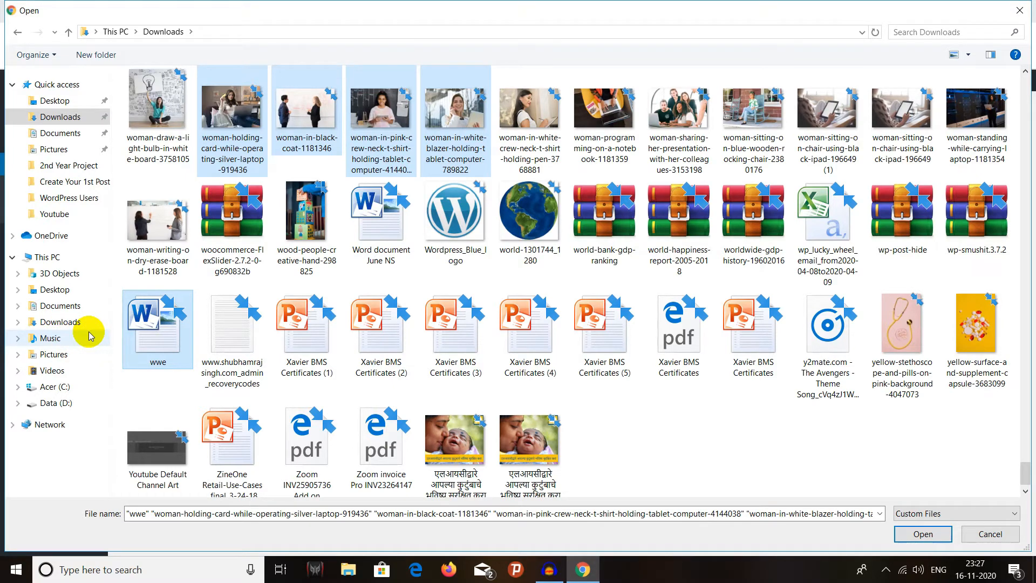
pyautogui.keyDown('ctrl'); pyautogui.click(841, 391); pyautogui.keyUp('ctrl')
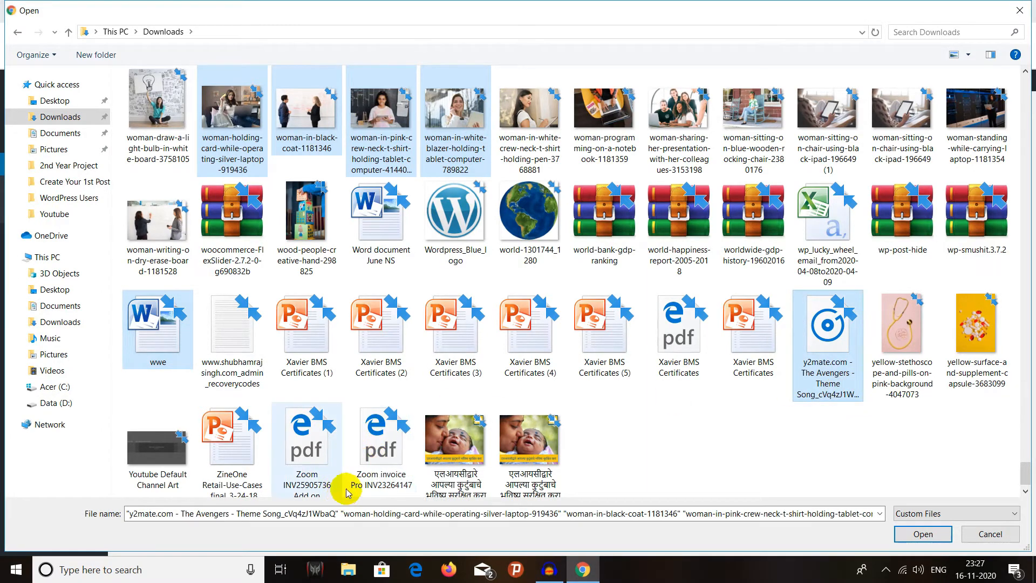
pyautogui.keyDown('ctrl'); pyautogui.click(374, 465); pyautogui.keyUp('ctrl')
pyautogui.scroll(10, 661, 456)
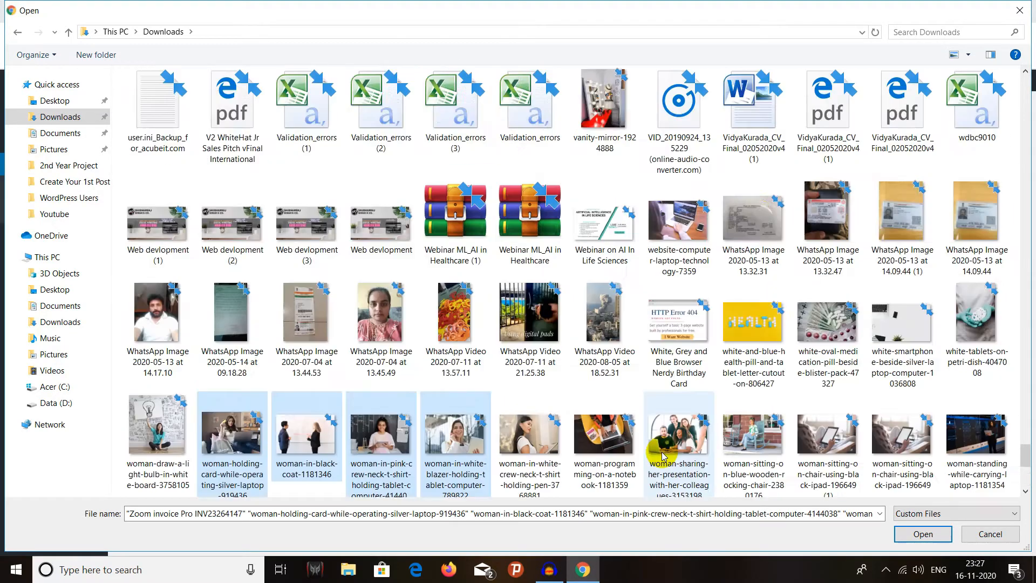
pyautogui.scroll(-10, 454, 384)
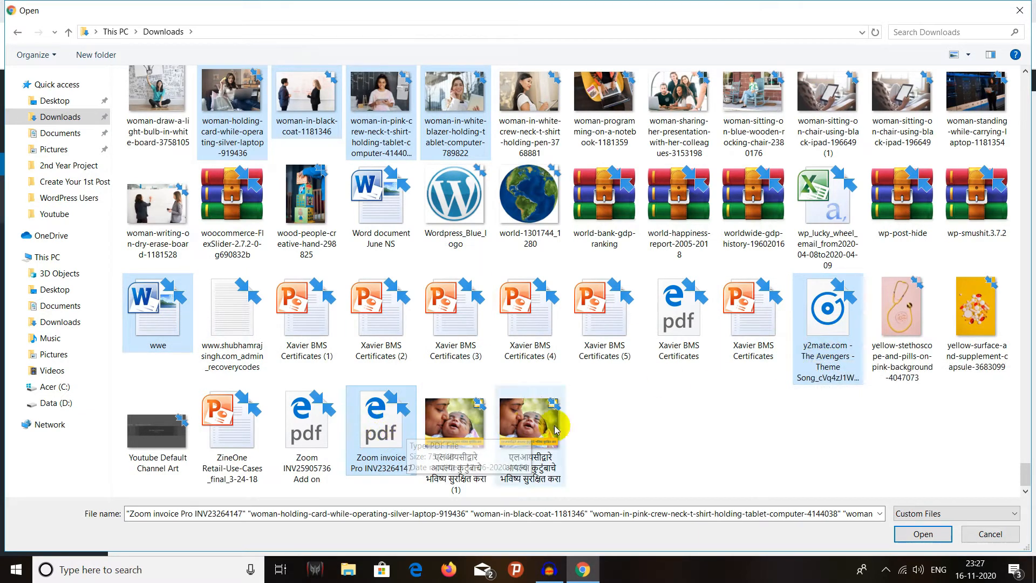
pyautogui.moveTo(1024, 470); pyautogui.dragTo(1013, 227)
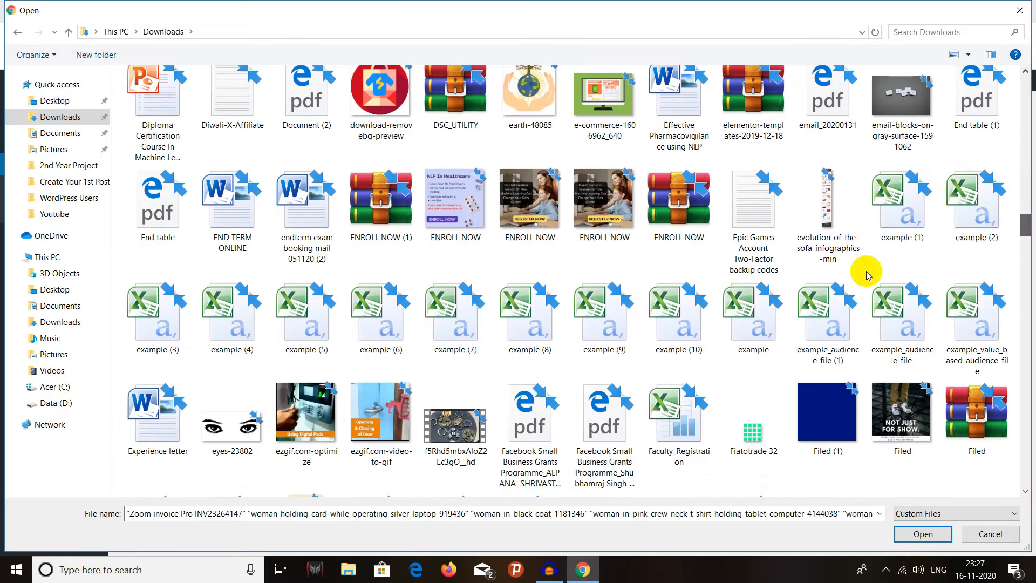
pyautogui.keyDown('ctrl'); pyautogui.click(462, 450); pyautogui.keyUp('ctrl')
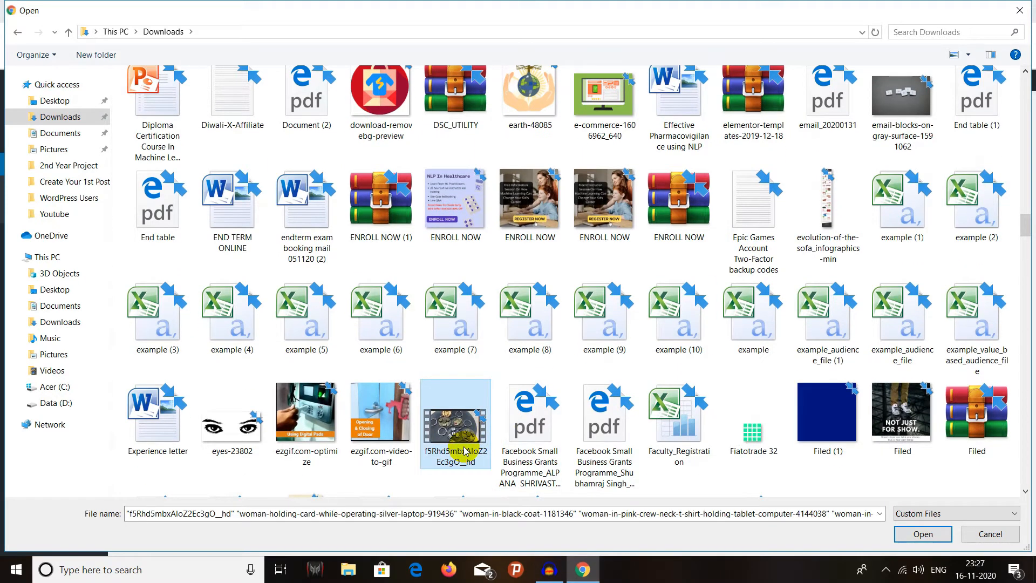
pyautogui.keyDown('ctrl'); pyautogui.click(464, 451); pyautogui.keyUp('ctrl')
pyautogui.moveTo(1024, 225); pyautogui.dragTo(1025, 486)
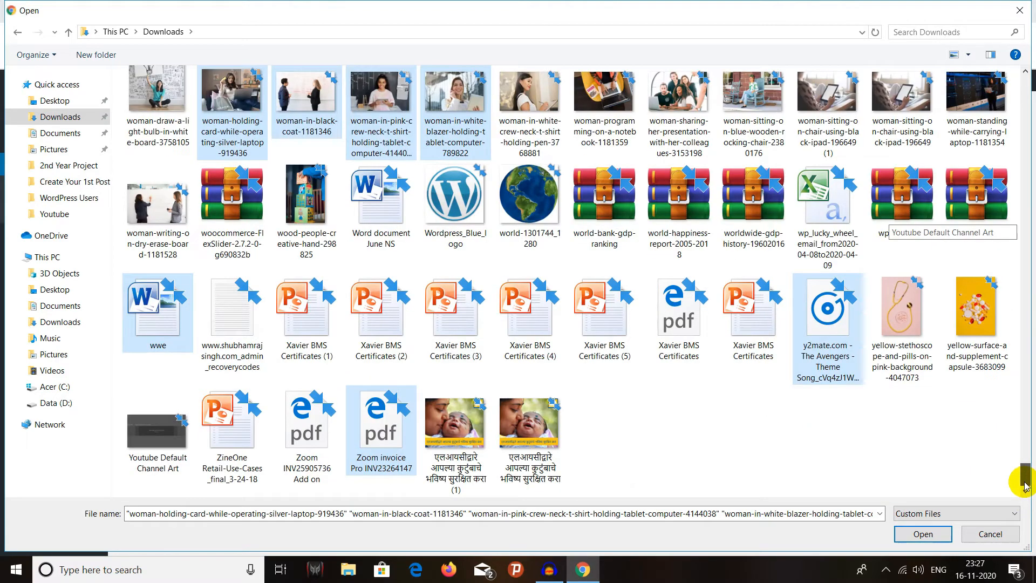
# - Upload the selected photos, document, audio file and PDF to the media library
pyautogui.click(921, 536)
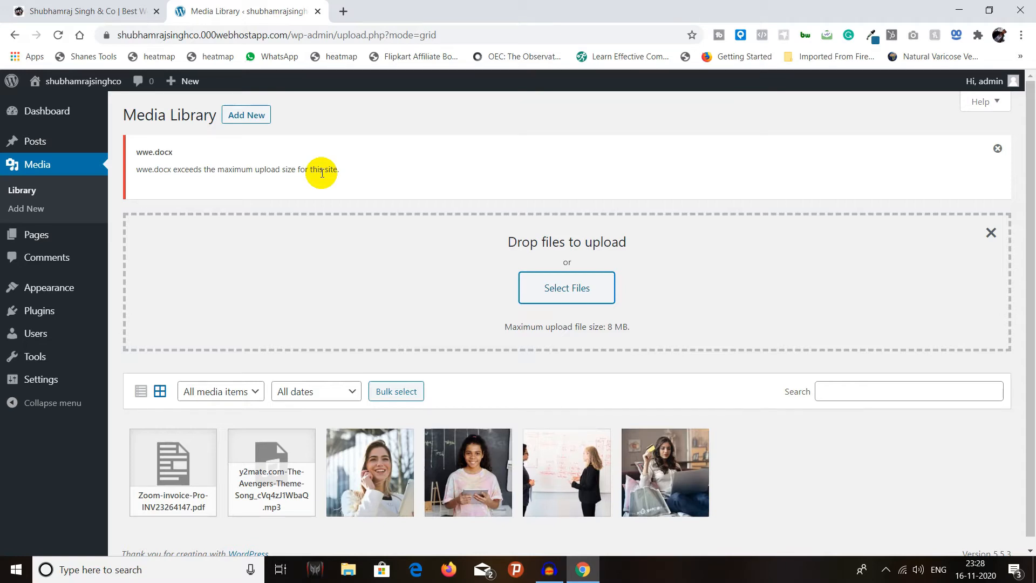
pyautogui.scroll(-1, 295, 250)
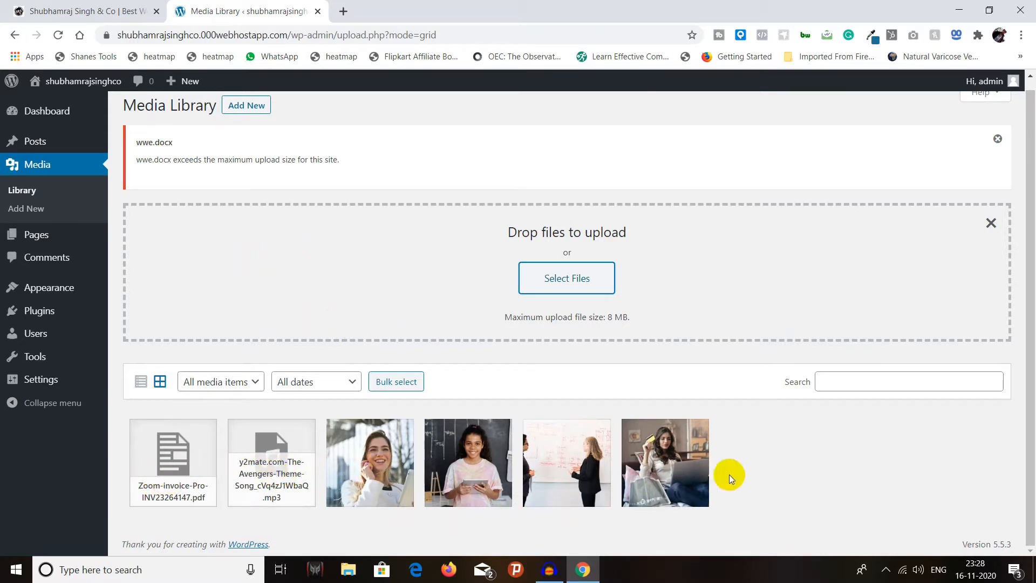
# - Review the attachment details of the woman-with-laptop photo and the Avengers Theme Song audio file
pyautogui.click(633, 468)
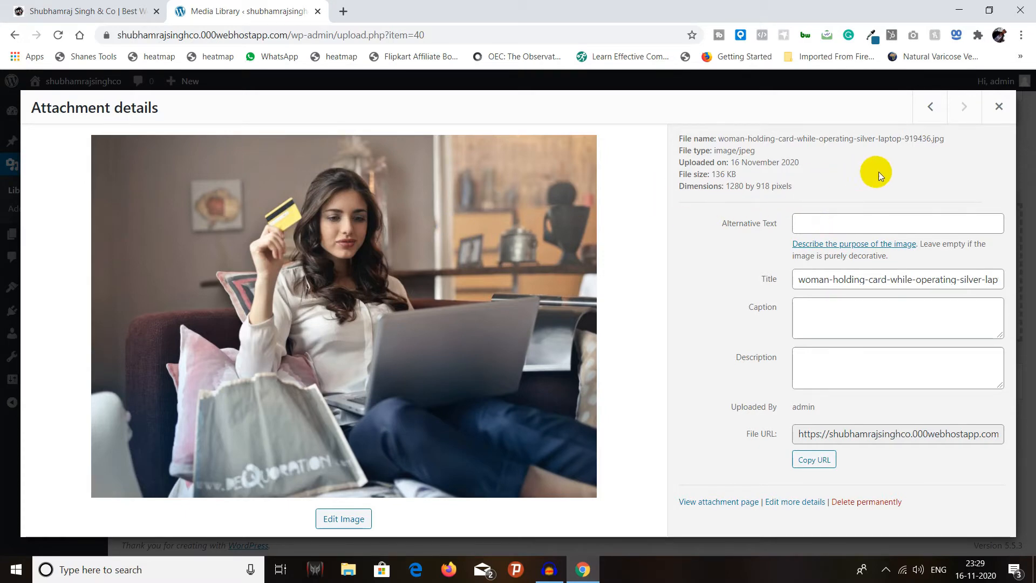
pyautogui.click(998, 108)
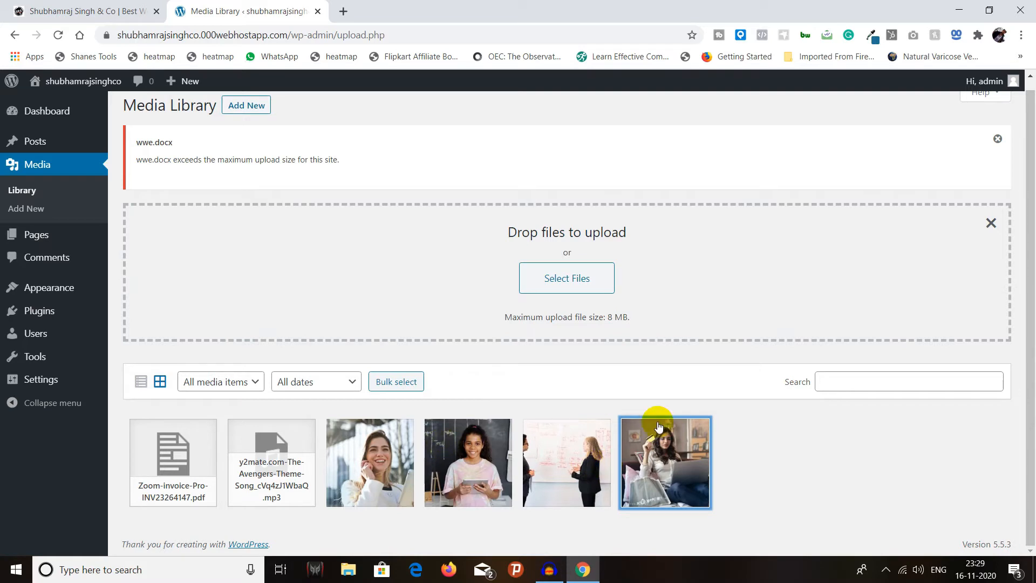
pyautogui.click(279, 442)
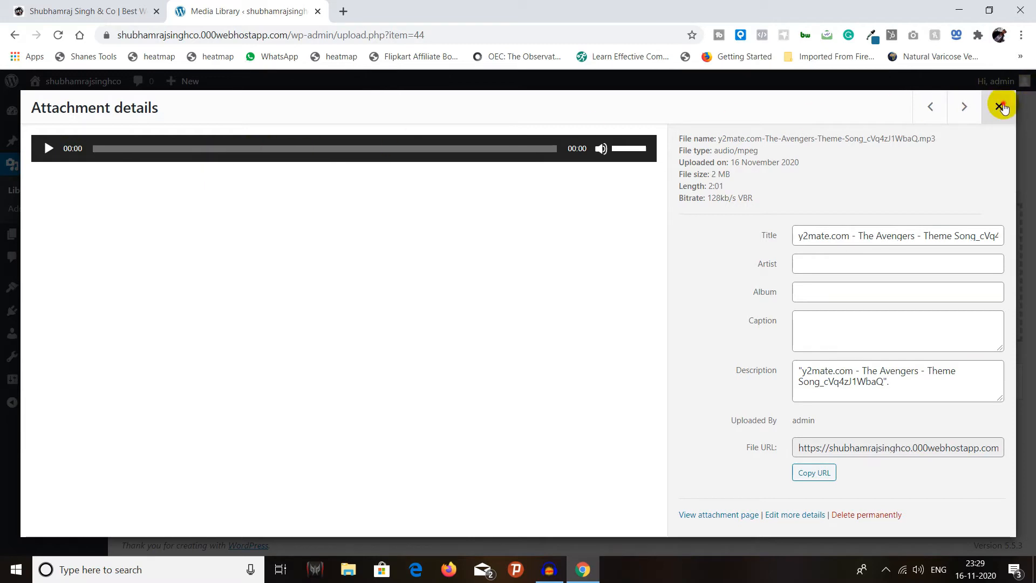
pyautogui.click(998, 106)
# - Review the Zoom invoice PDF's attachment details and its full edit page, then return to the media library
pyautogui.click(188, 477)
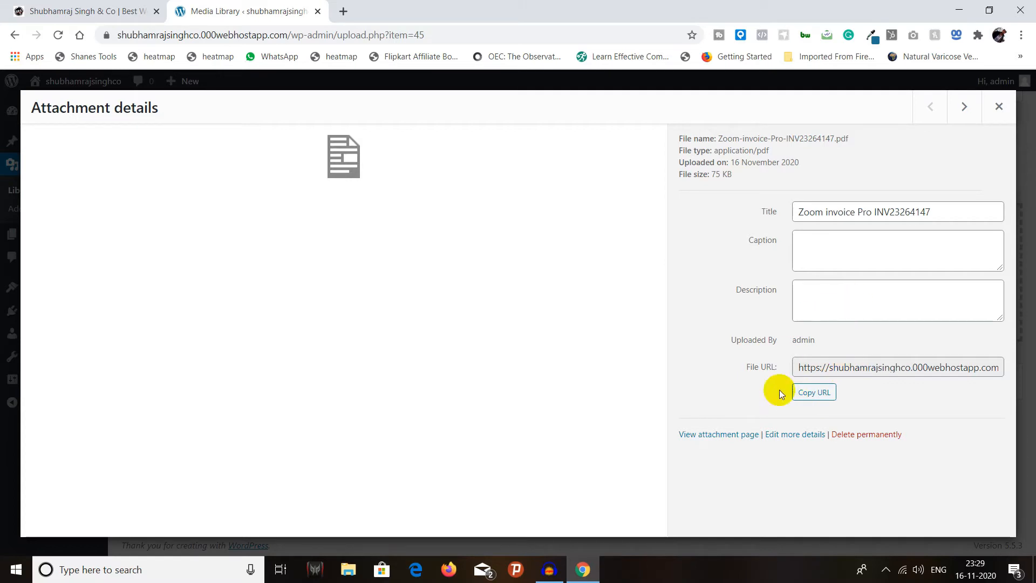
pyautogui.click(796, 432)
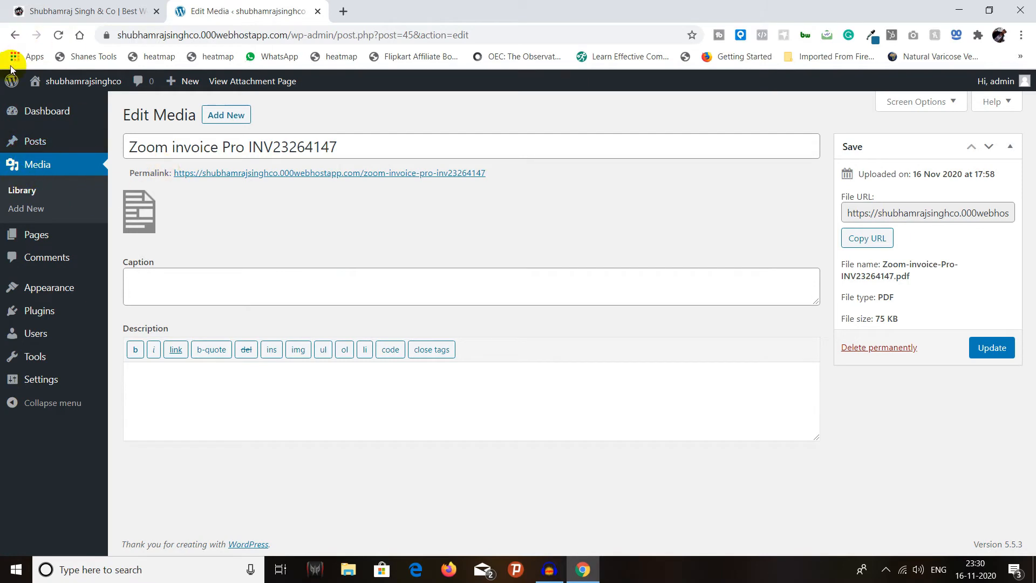
pyautogui.click(13, 36)
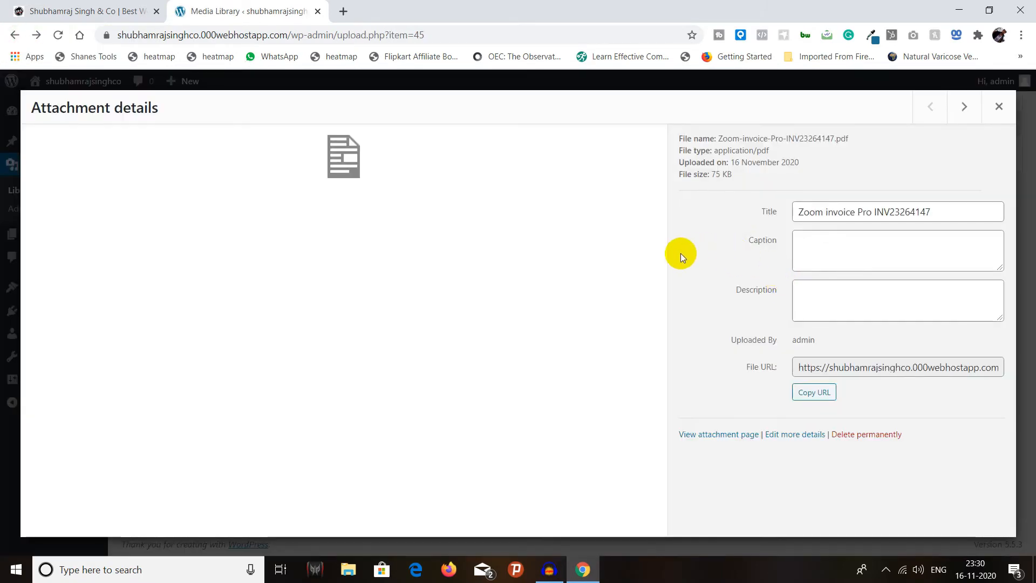
pyautogui.click(998, 107)
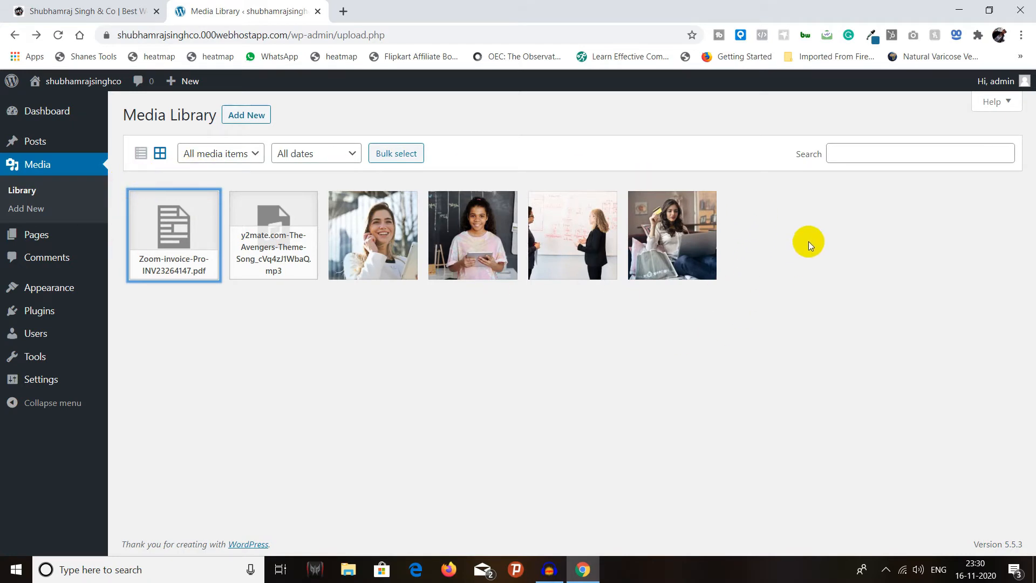
# - Try to upload the food video f5Rhd5mbxAIoZ2Ec3gO__hd from Downloads to the media library
pyautogui.click(254, 117)
pyautogui.click(554, 216)
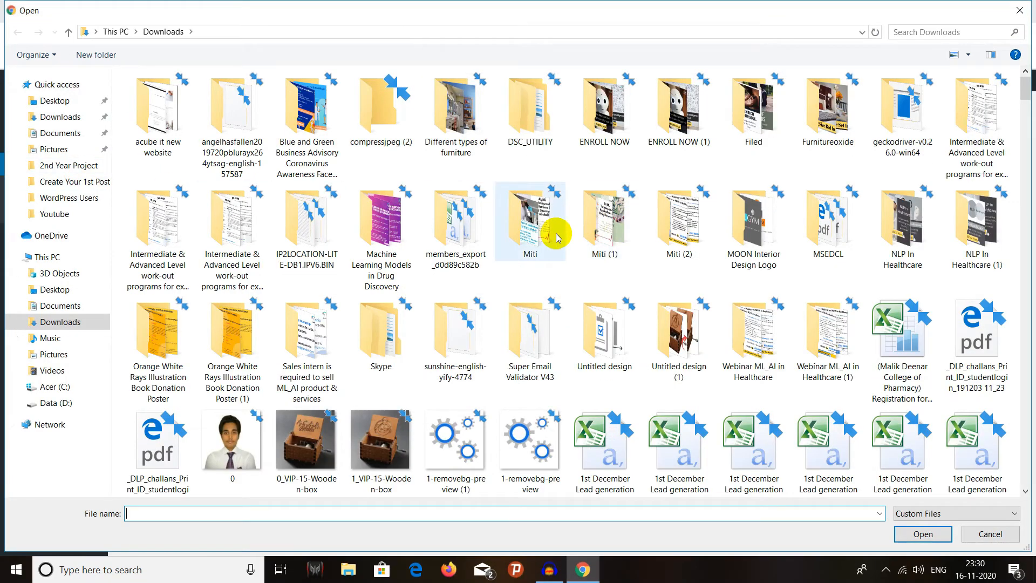
pyautogui.scroll(-6, 556, 233)
pyautogui.scroll(3, 555, 237)
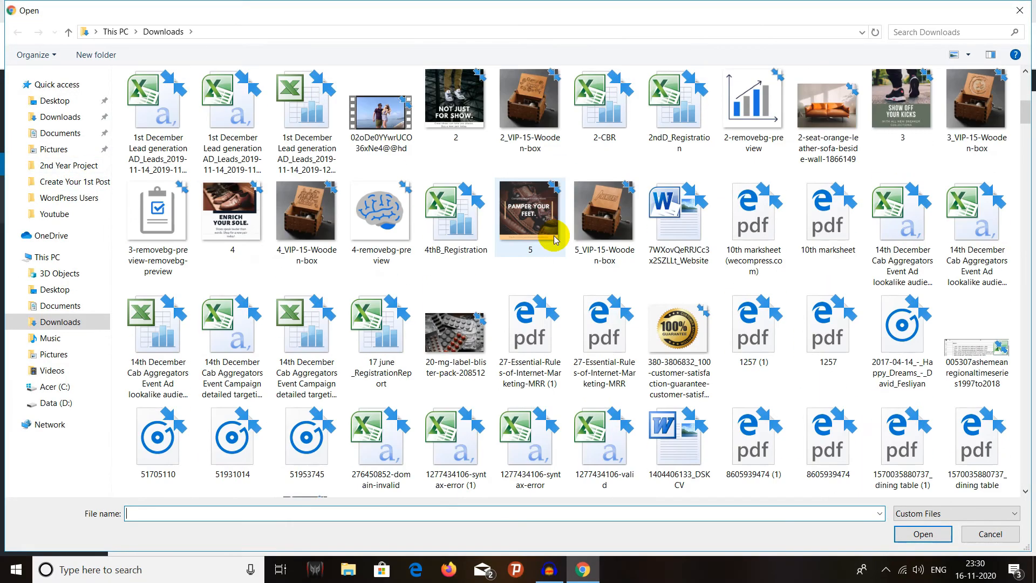
pyautogui.scroll(3, 540, 238)
pyautogui.scroll(-3, 537, 261)
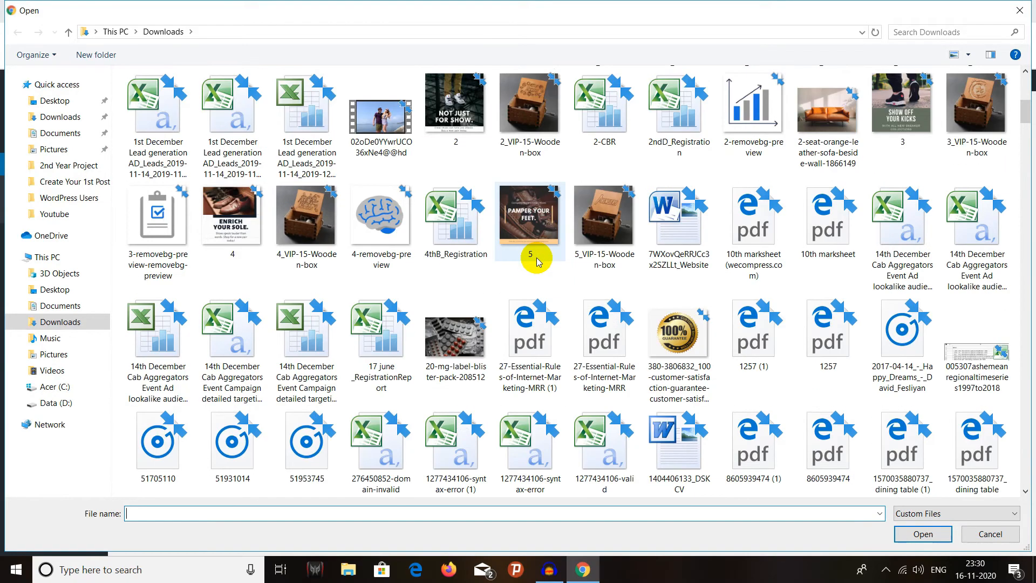
pyautogui.scroll(3, 537, 262)
pyautogui.scroll(3, 537, 262)
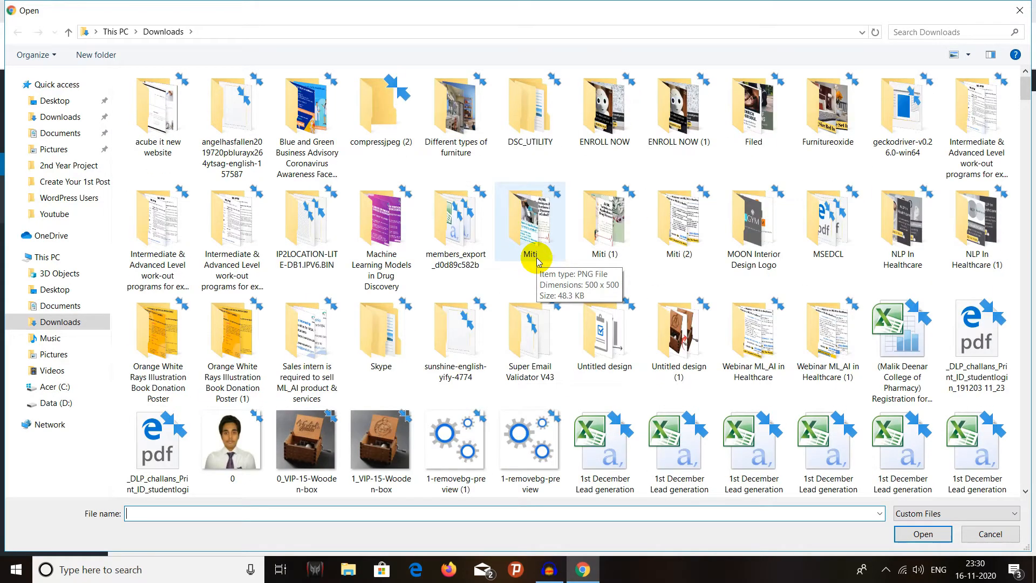
pyautogui.scroll(-10, 537, 262)
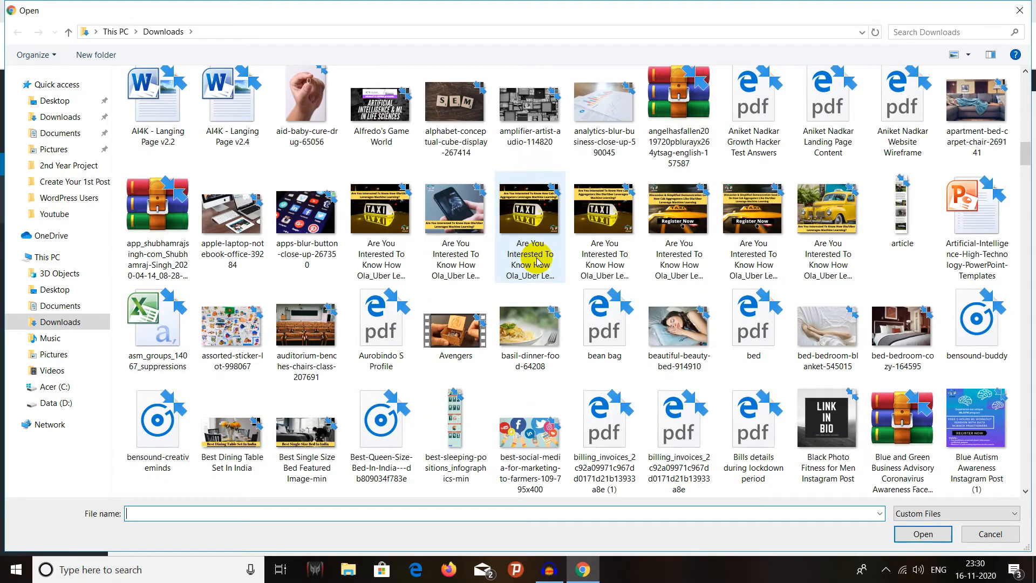
pyautogui.scroll(-5, 537, 262)
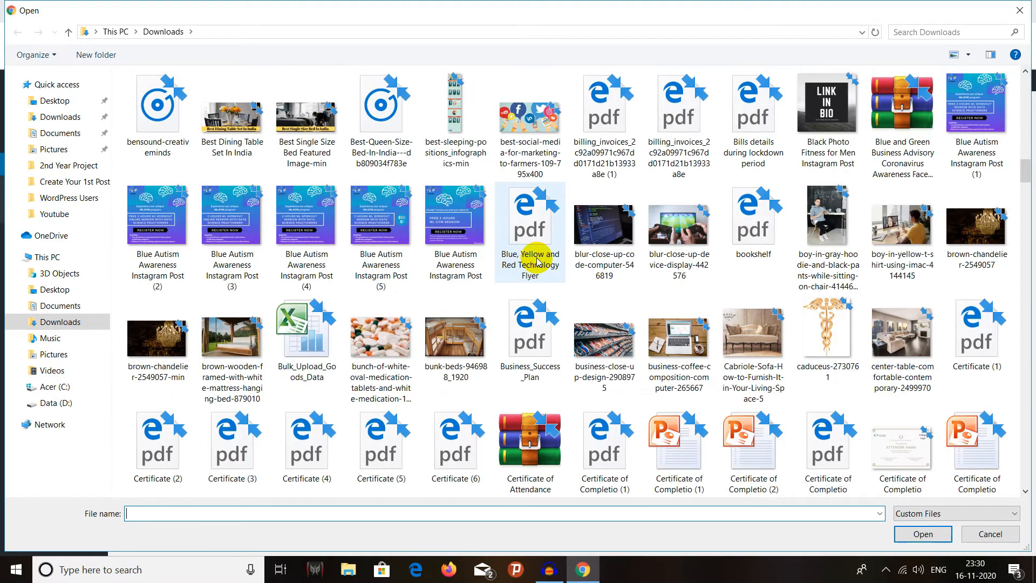
pyautogui.scroll(-15, 537, 262)
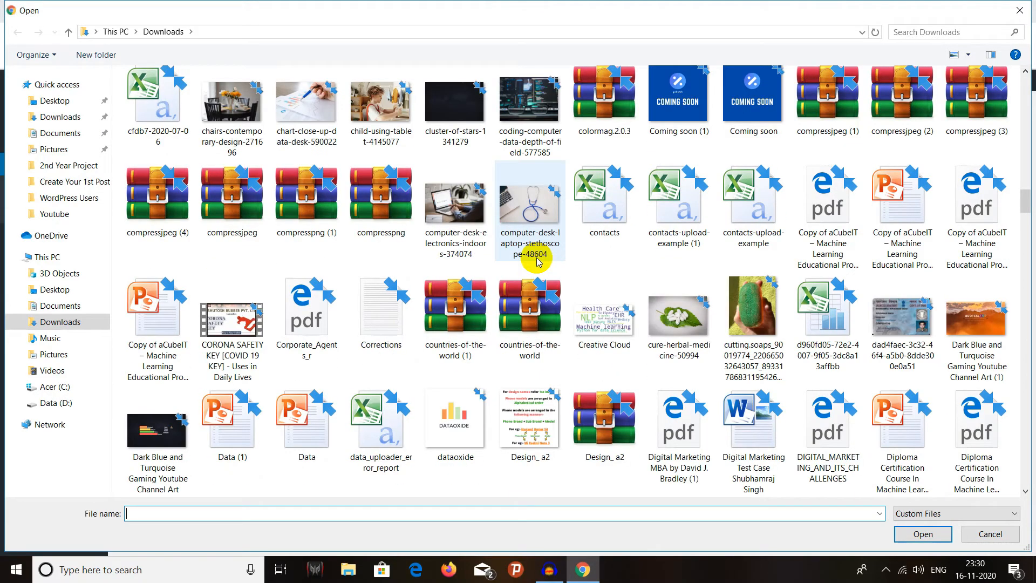
pyautogui.scroll(-10, 537, 261)
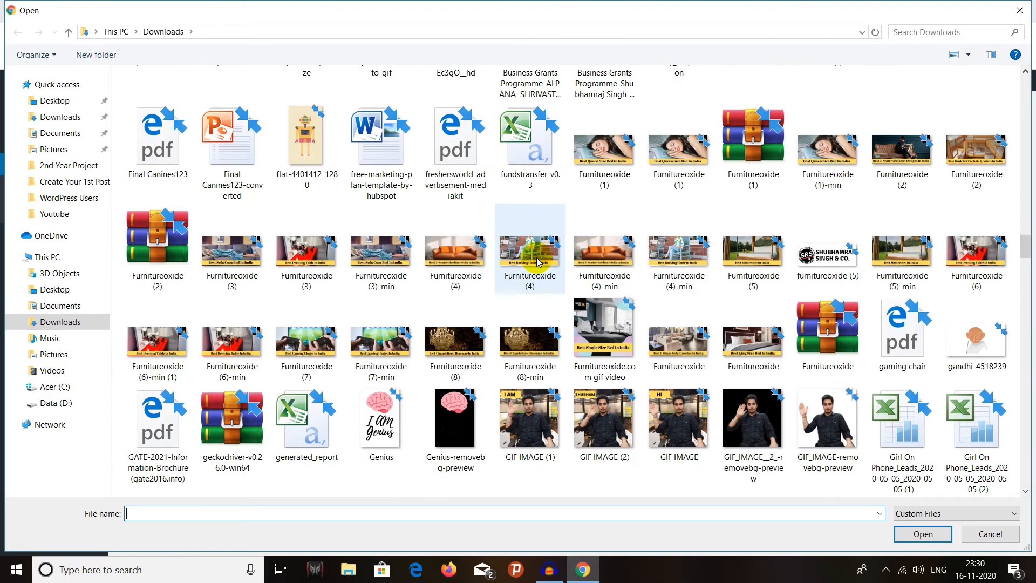
pyautogui.scroll(5, 502, 252)
pyautogui.click(455, 327)
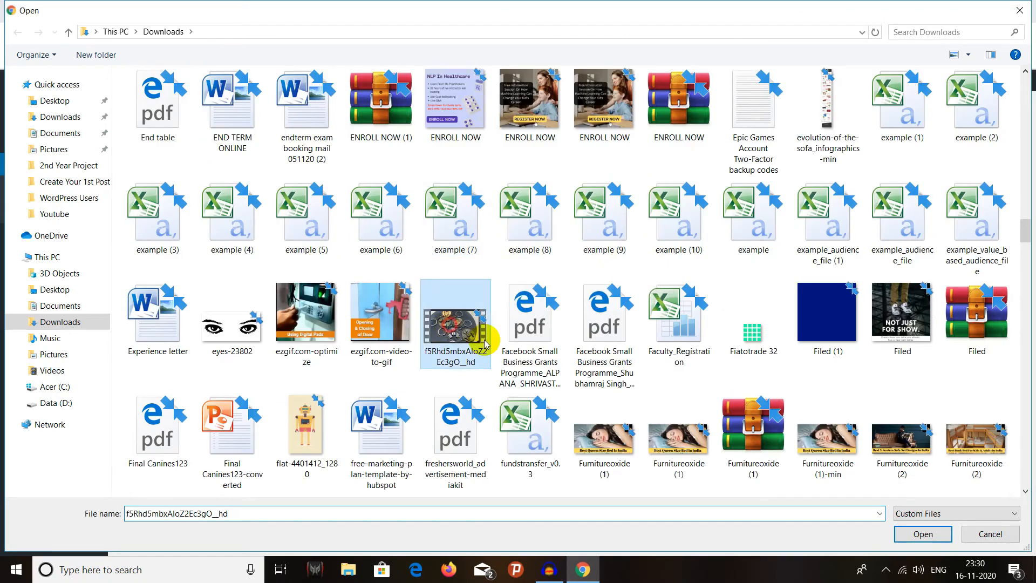
pyautogui.click(917, 533)
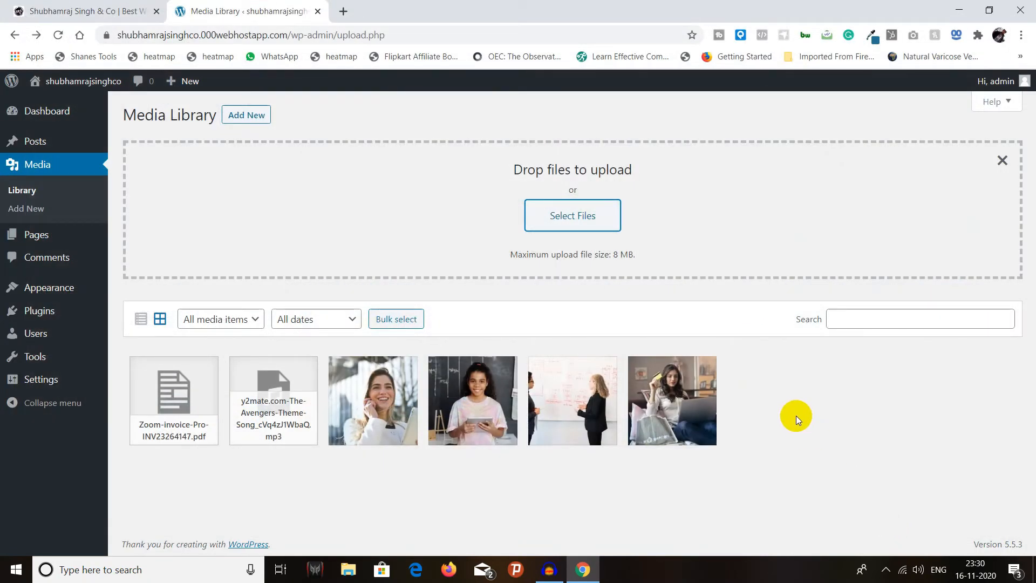
pyautogui.click(780, 395)
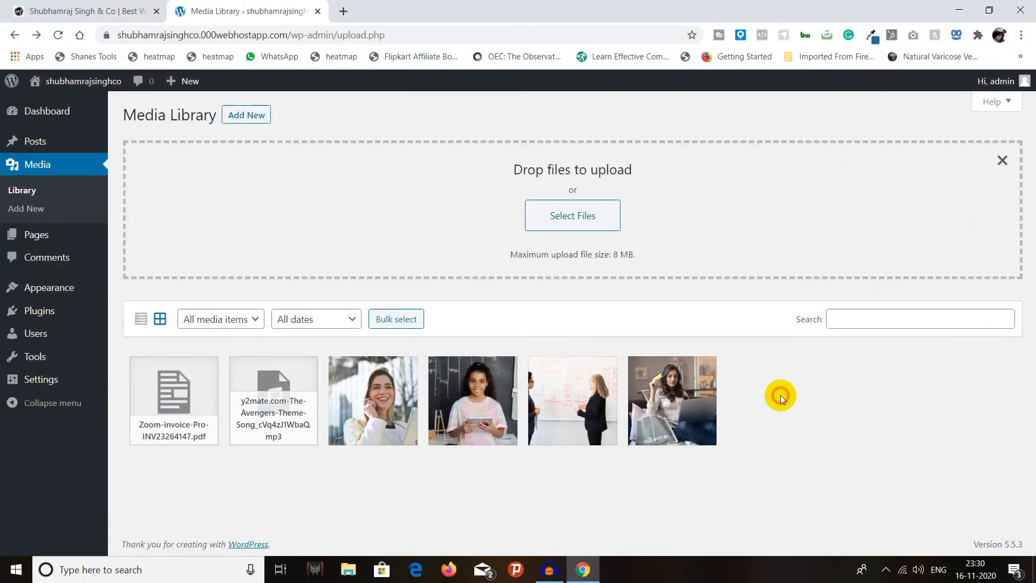
# - Try to upload the Avengers video from Downloads to the media library
pyautogui.click(581, 221)
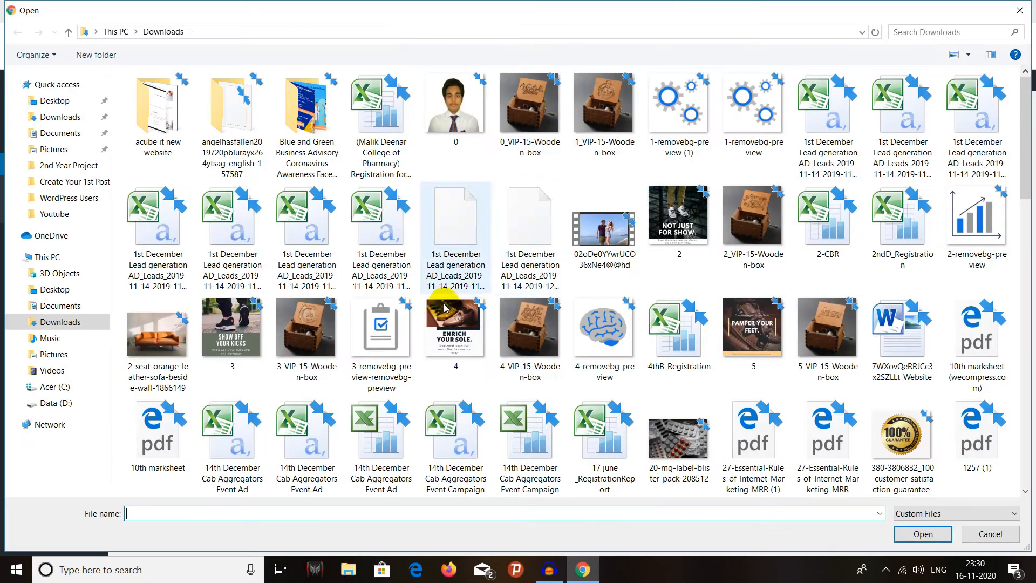
pyautogui.scroll(-5, 538, 339)
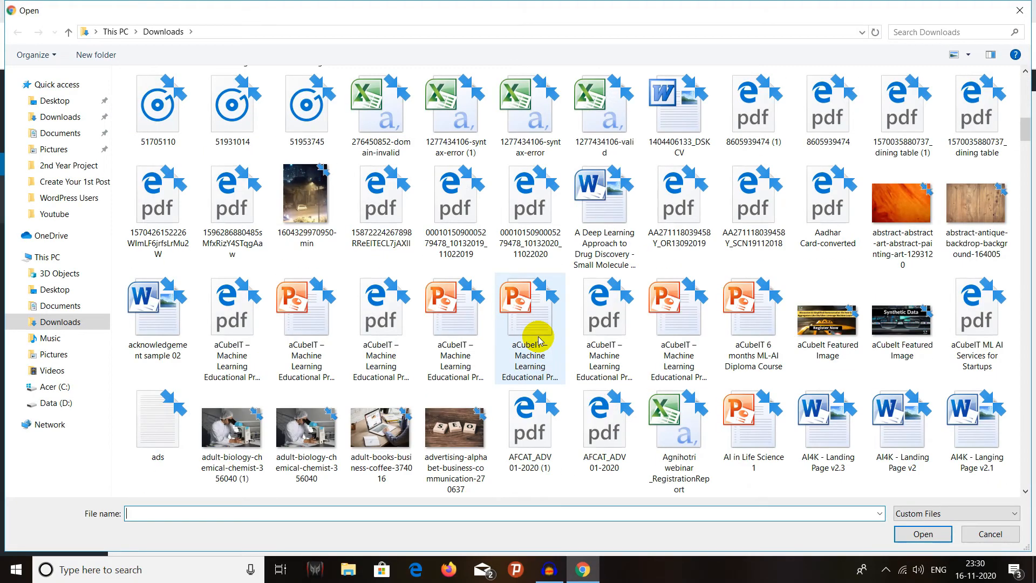
pyautogui.scroll(-10, 538, 339)
pyautogui.scroll(5, 538, 339)
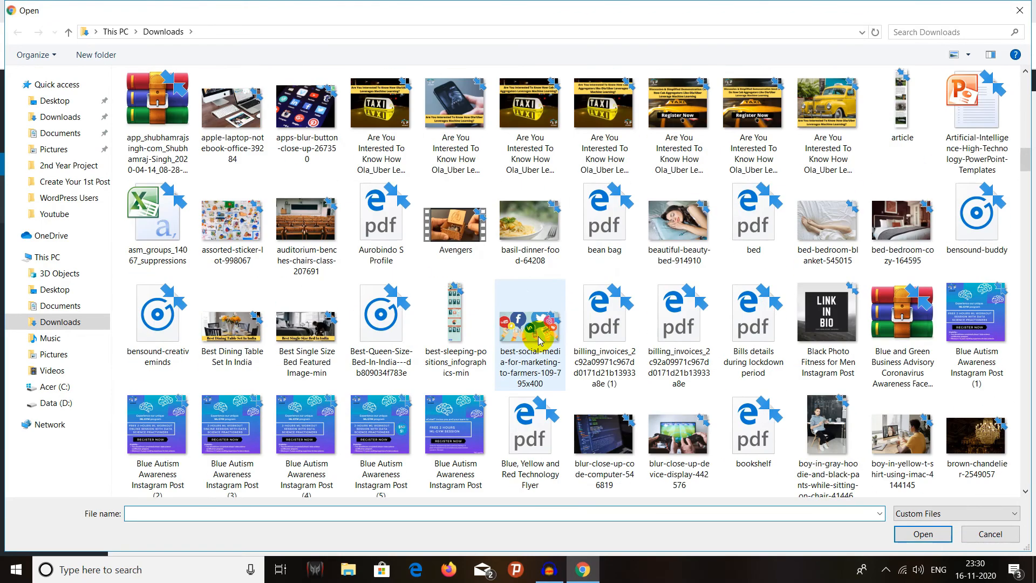
pyautogui.doubleClick(456, 223)
pyautogui.click(798, 409)
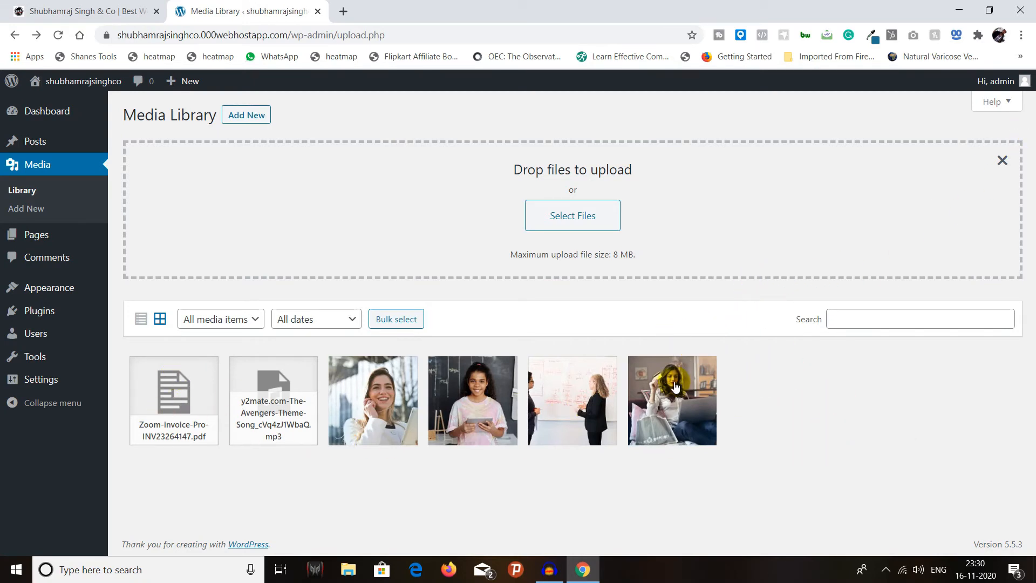
pyautogui.moveTo(116, 340); pyautogui.dragTo(494, 402)
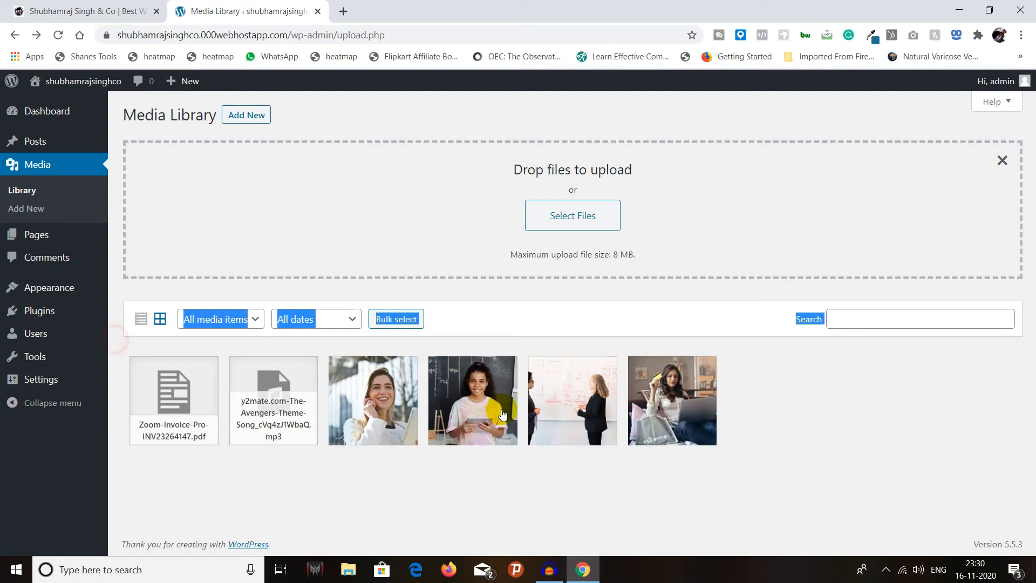
pyautogui.click(398, 321)
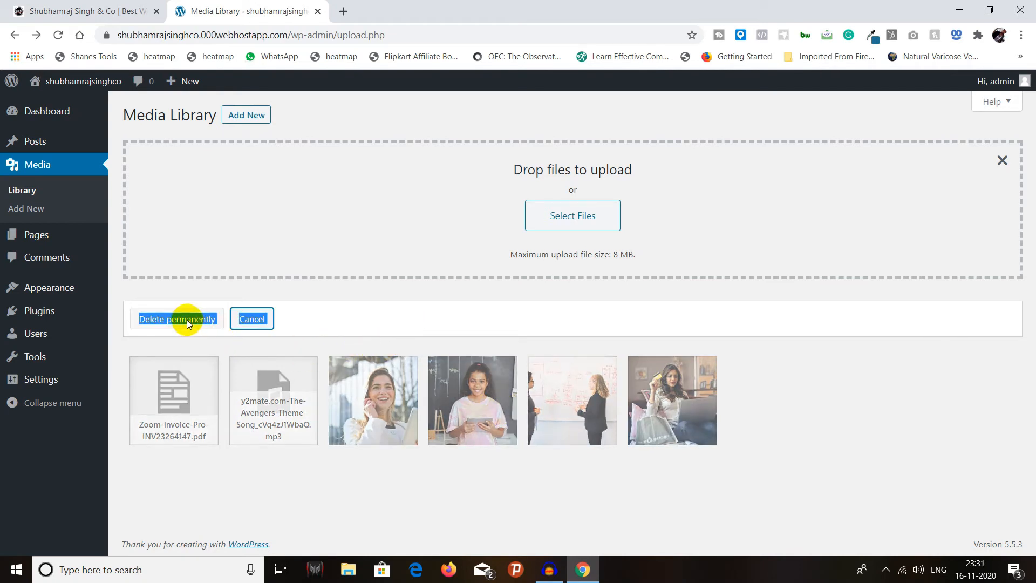
pyautogui.click(815, 439)
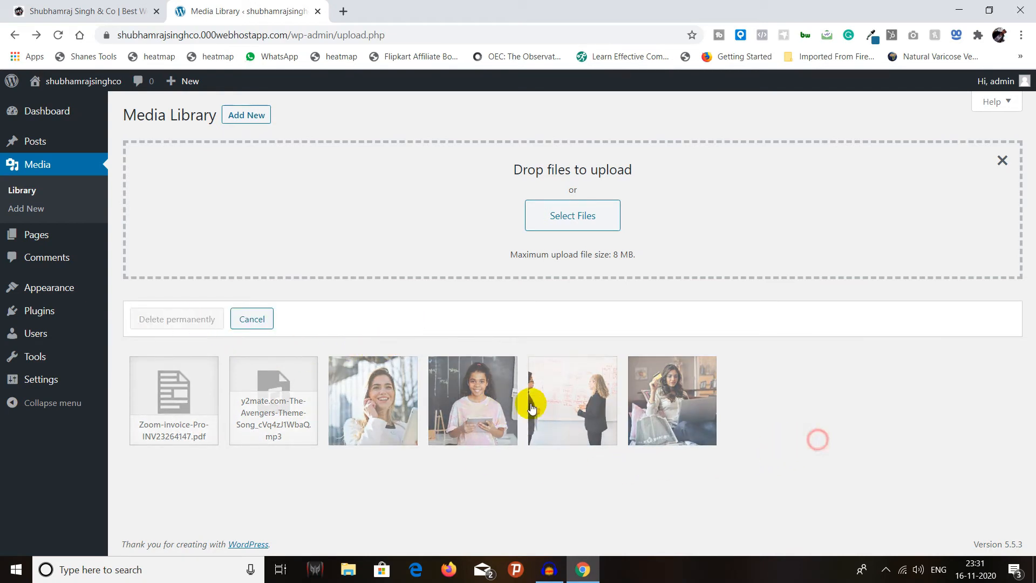
pyautogui.click(153, 372)
pyautogui.click(285, 378)
pyautogui.click(417, 387)
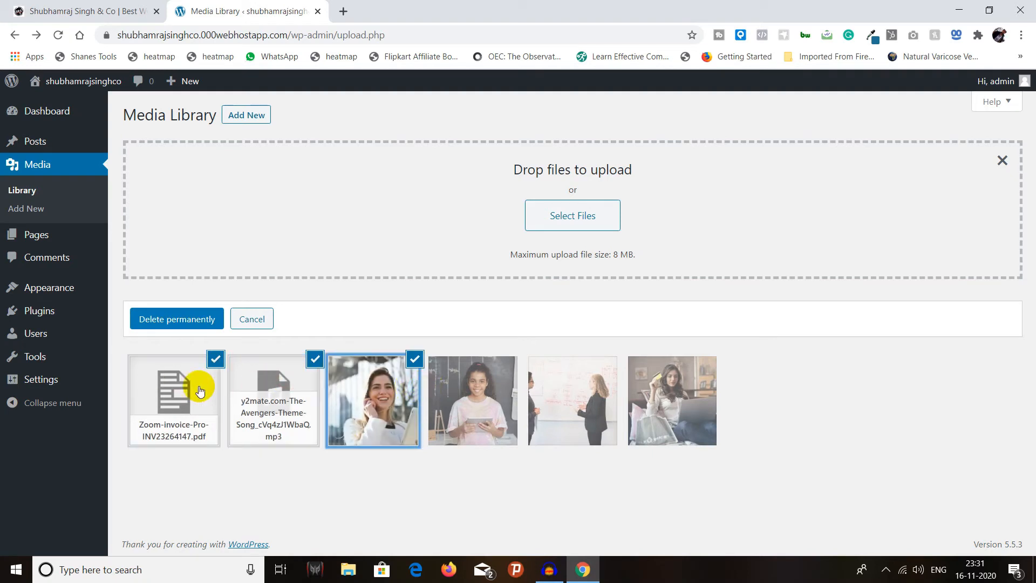
pyautogui.click(196, 393)
pyautogui.click(270, 387)
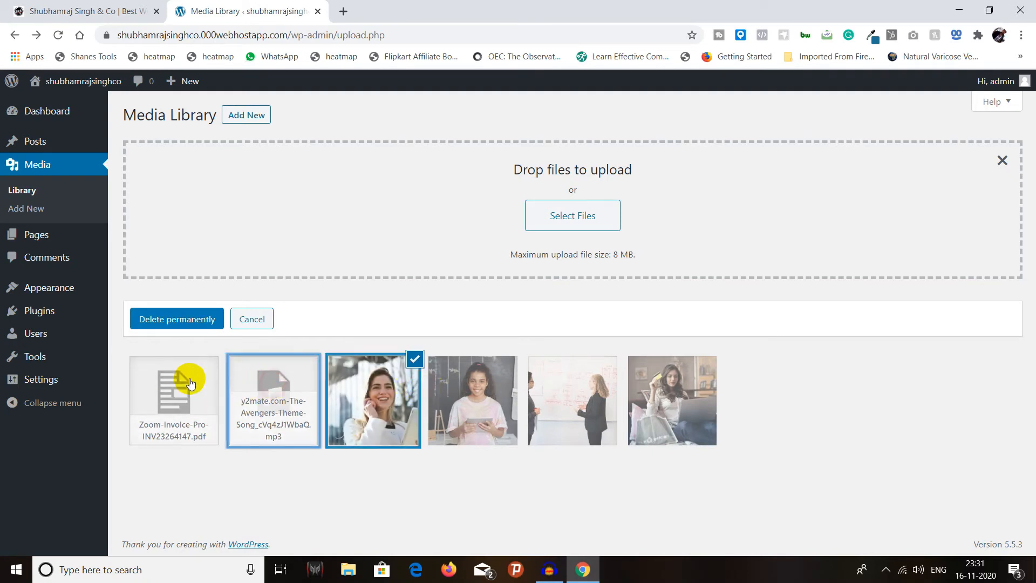
pyautogui.click(239, 318)
# - Bulk-select the Zoom invoice PDF, the Avengers audio file and all four photos, and permanently delete them
pyautogui.click(405, 324)
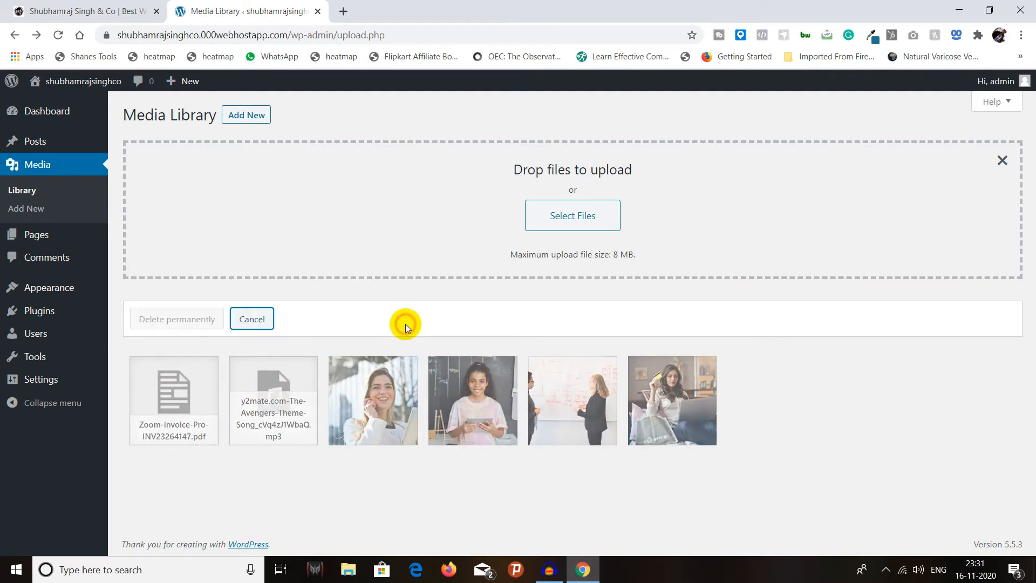
pyautogui.click(180, 377)
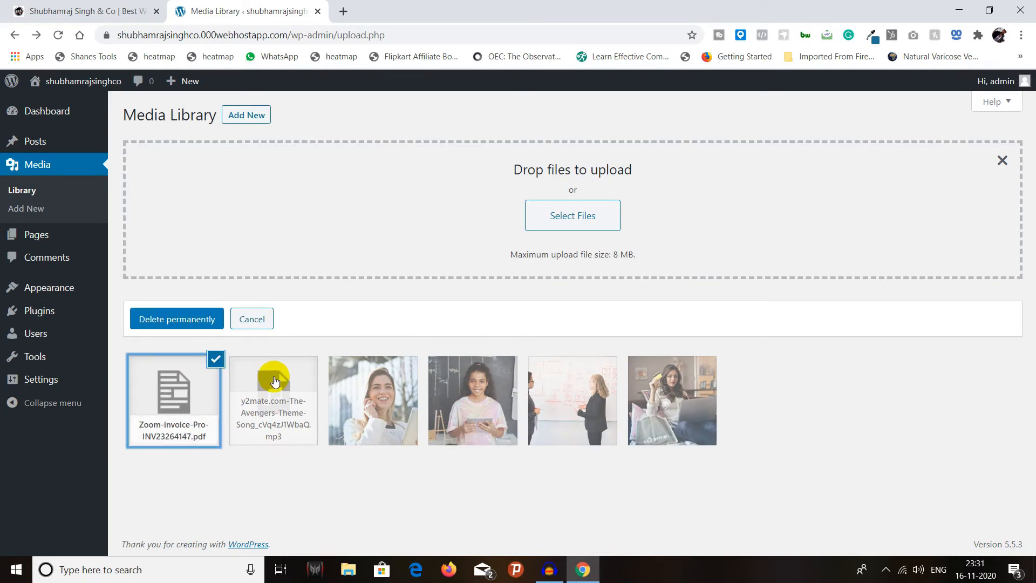
pyautogui.click(272, 378)
pyautogui.click(362, 386)
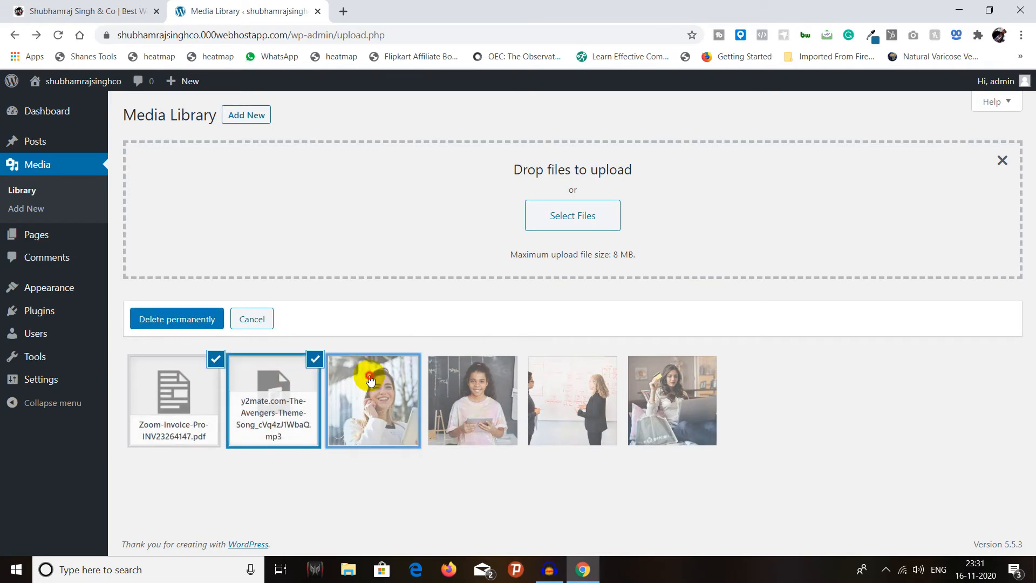
pyautogui.click(461, 380)
pyautogui.click(556, 384)
pyautogui.click(672, 394)
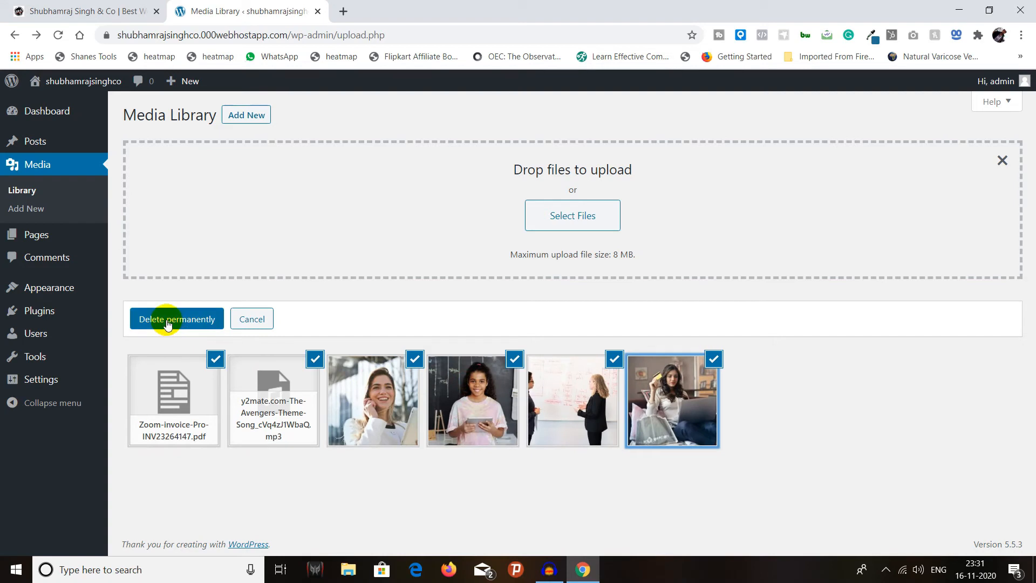
pyautogui.click(167, 323)
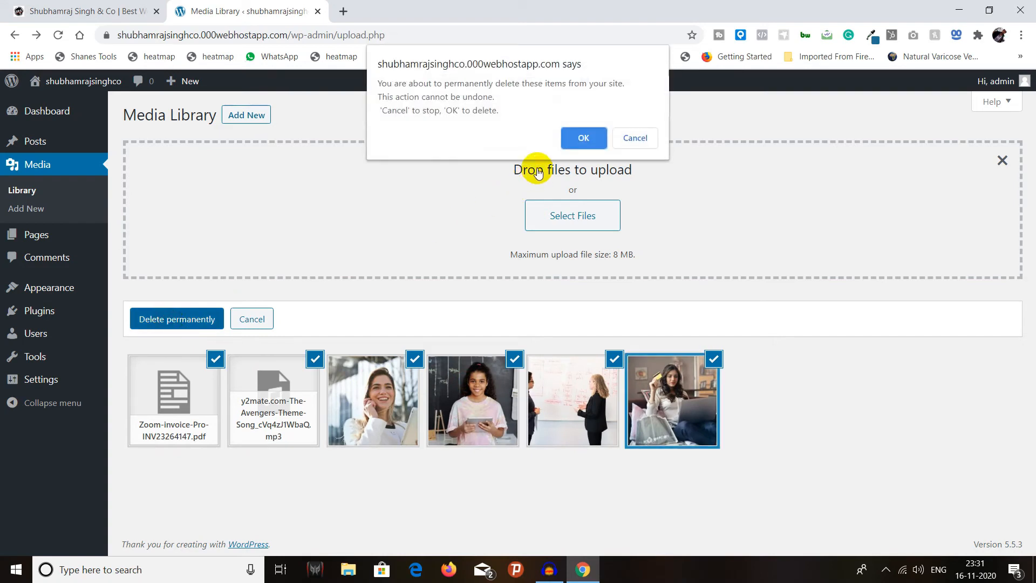
pyautogui.click(583, 138)
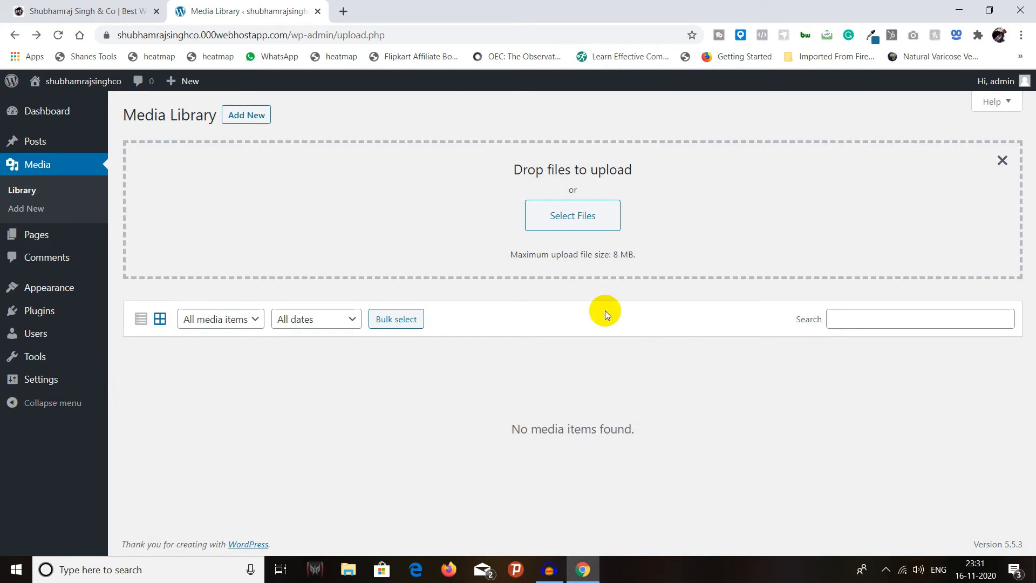
# - Try again to upload the video f5Rhd5mbxAIoZ2Ec3gO__hd to the emptied media library
pyautogui.click(576, 222)
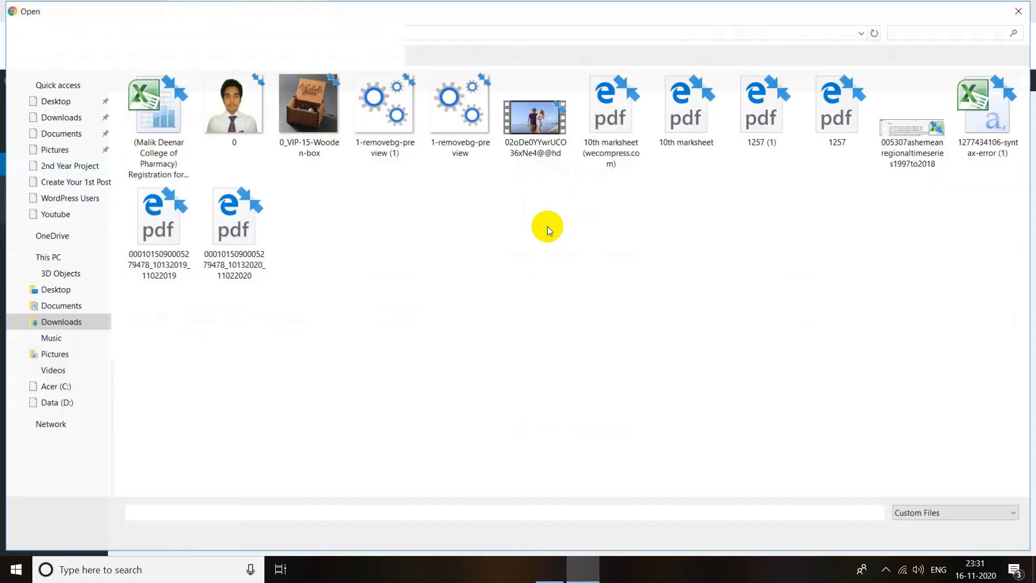
pyautogui.scroll(-8, 528, 233)
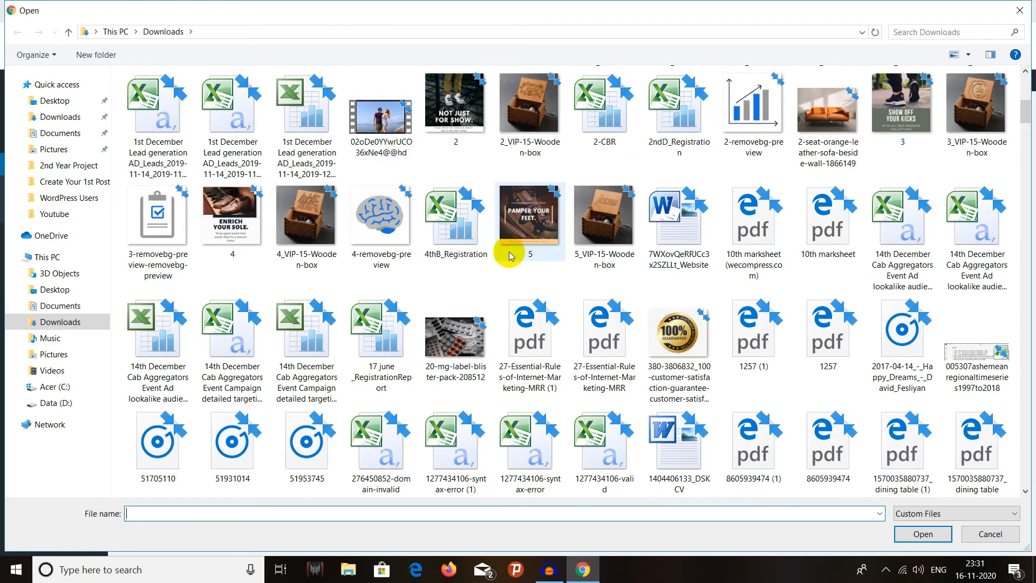
pyautogui.scroll(-10, 510, 258)
pyautogui.scroll(-10, 510, 257)
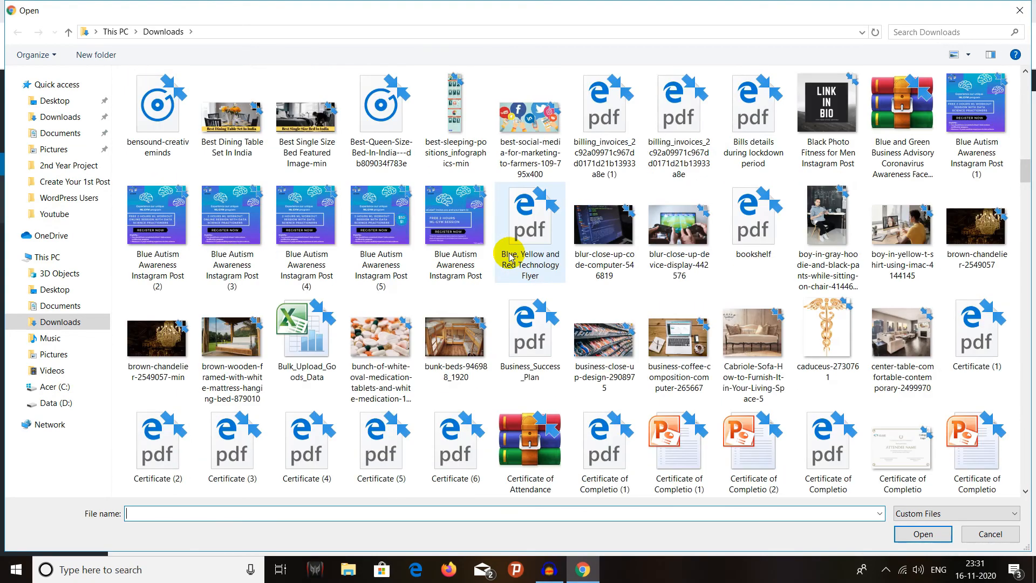
pyautogui.scroll(-5, 510, 258)
pyautogui.scroll(-3, 502, 278)
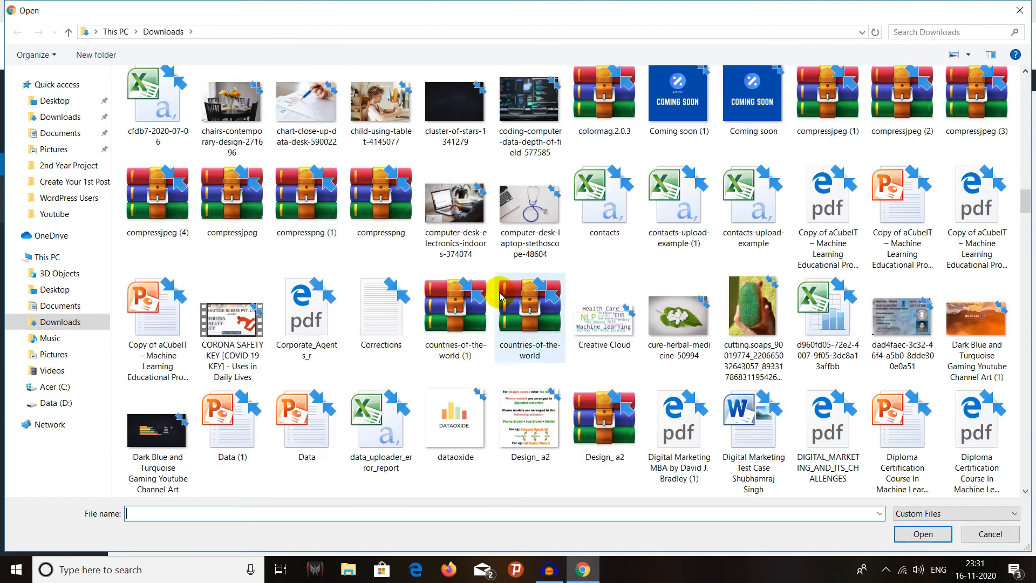
pyautogui.scroll(-8, 502, 291)
pyautogui.doubleClick(458, 324)
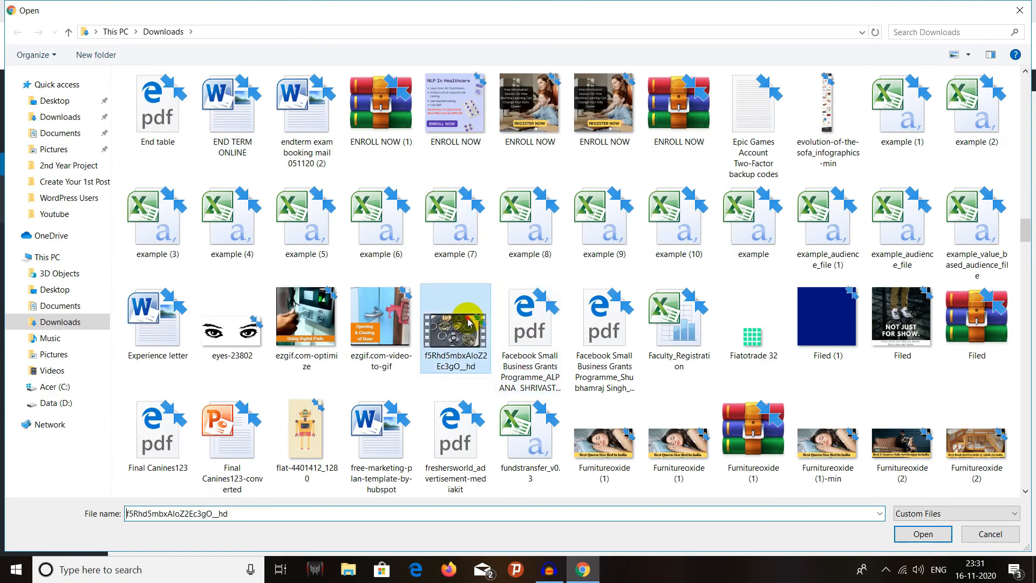
pyautogui.click(522, 365)
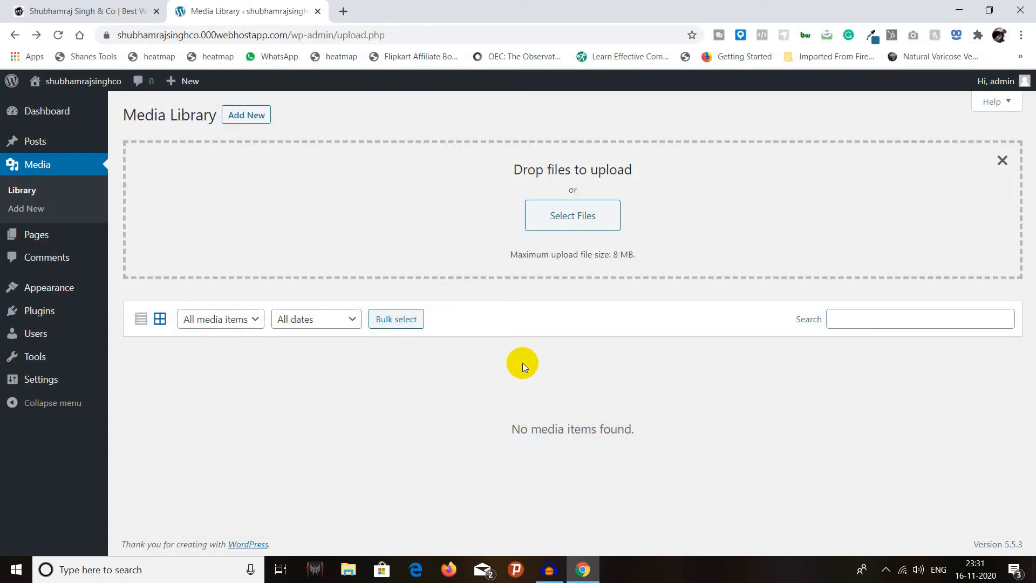
# - Open the Upload New Media page and switch it to the browser's built-in file uploader
pyautogui.click(1000, 161)
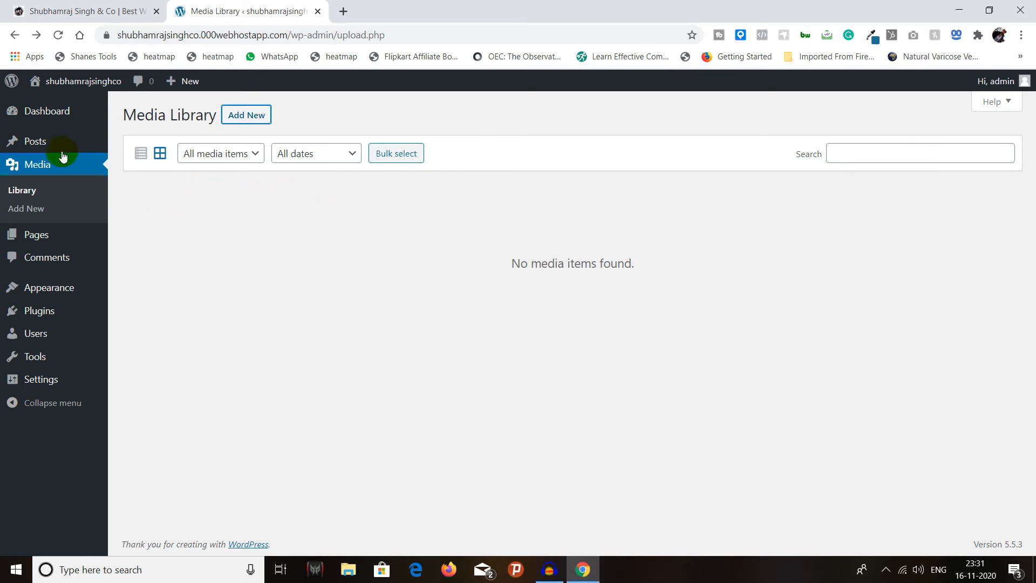
pyautogui.click(28, 211)
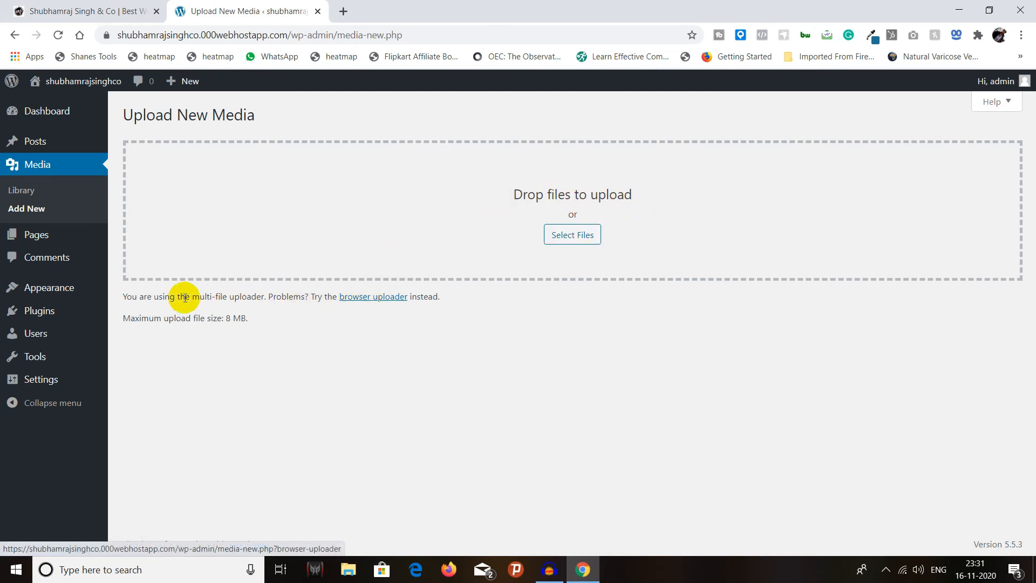
pyautogui.click(373, 297)
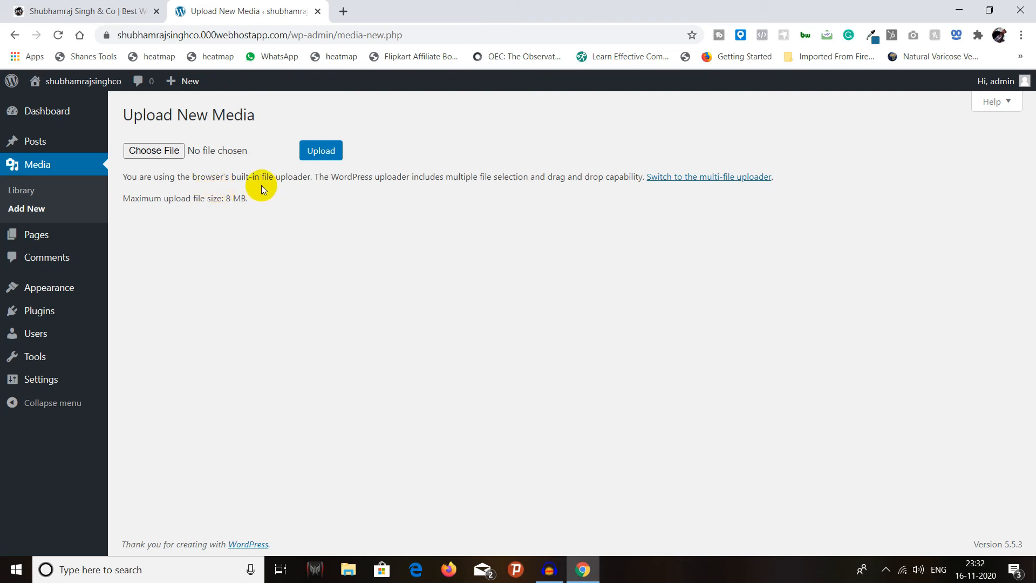
# - Return to the media library and check the attachment details of f5Rhd5mbxAIoZ2Ec3gO__hd.mp4 and Avengers.mp4
pyautogui.click(49, 165)
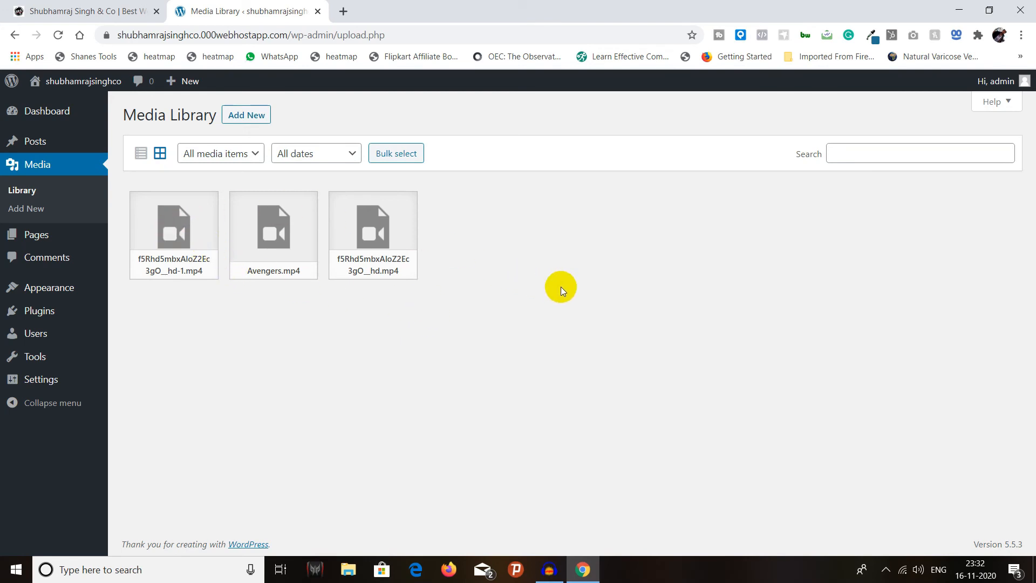
pyautogui.click(488, 287)
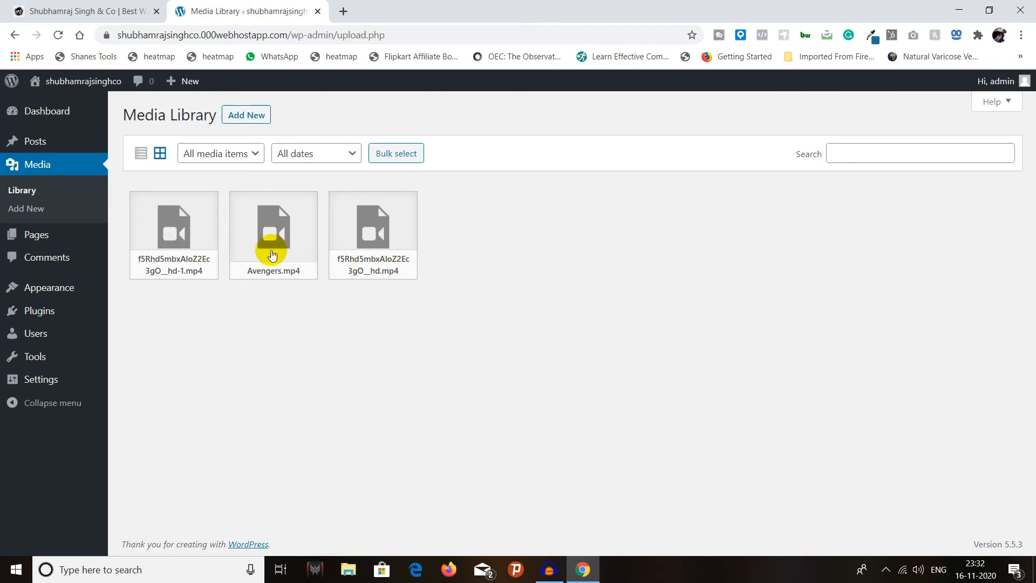
pyautogui.click(376, 258)
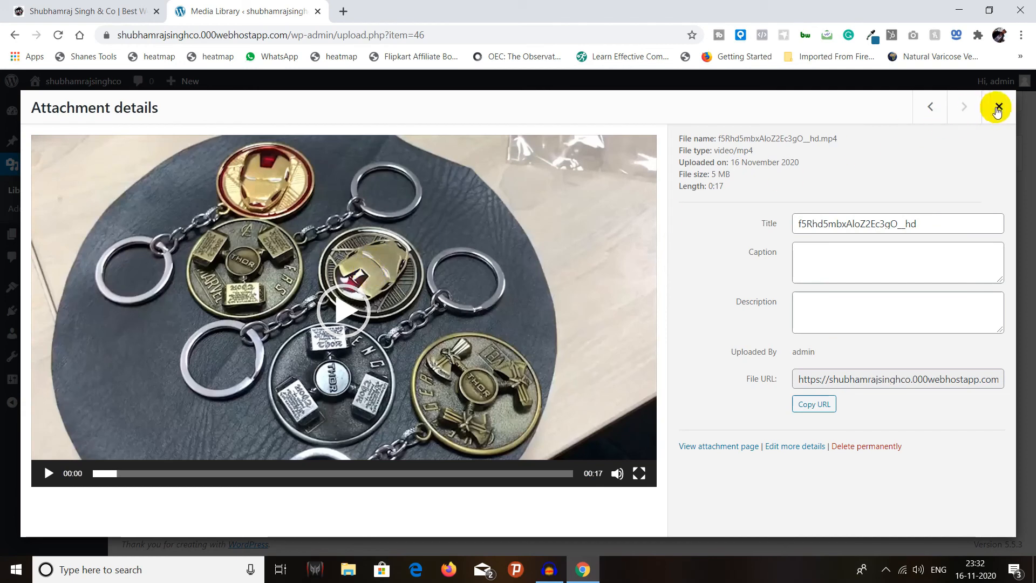
pyautogui.click(999, 106)
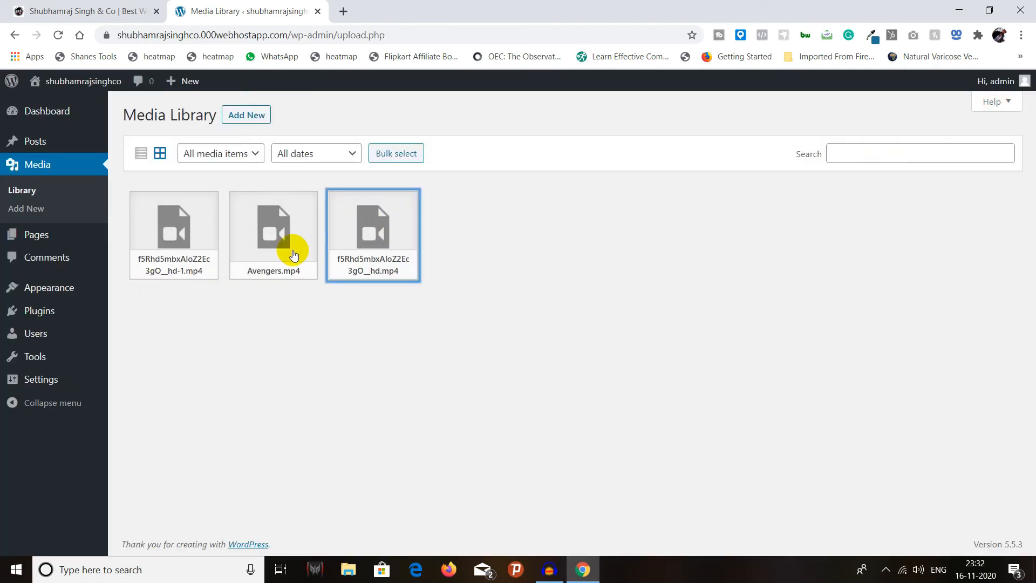
pyautogui.click(291, 248)
pyautogui.click(1000, 104)
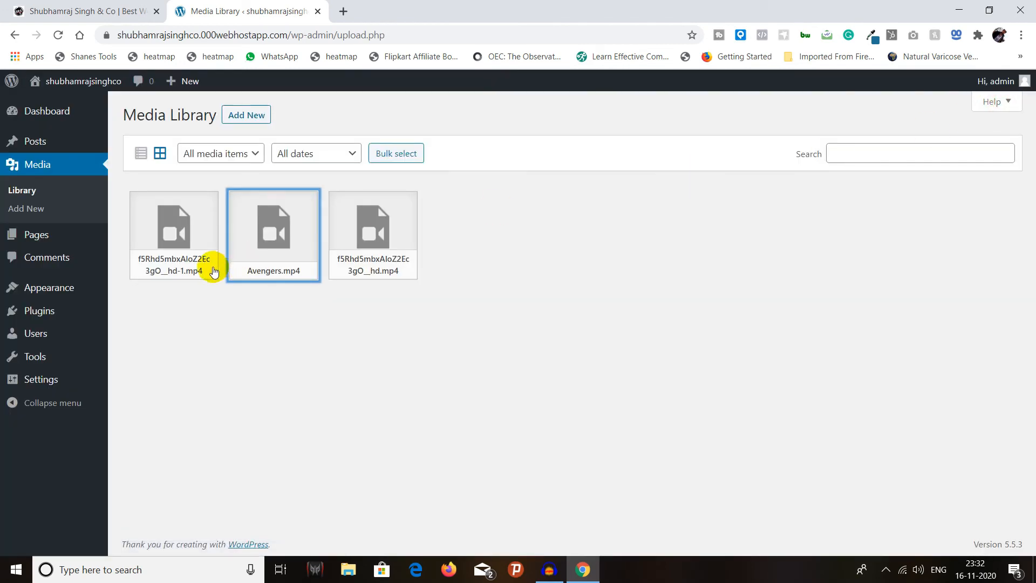
pyautogui.click(438, 277)
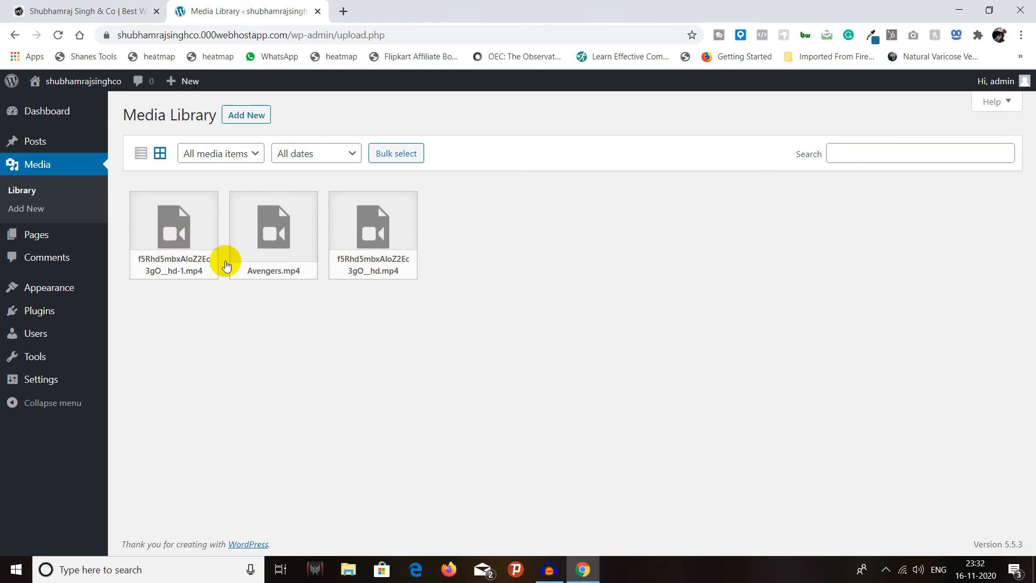
# - Play the video f5Rhd5mbxAIoZ2Ec3gO__hd.mp4 in its attachment details, then return to the library grid
pyautogui.click(377, 235)
pyautogui.click(340, 308)
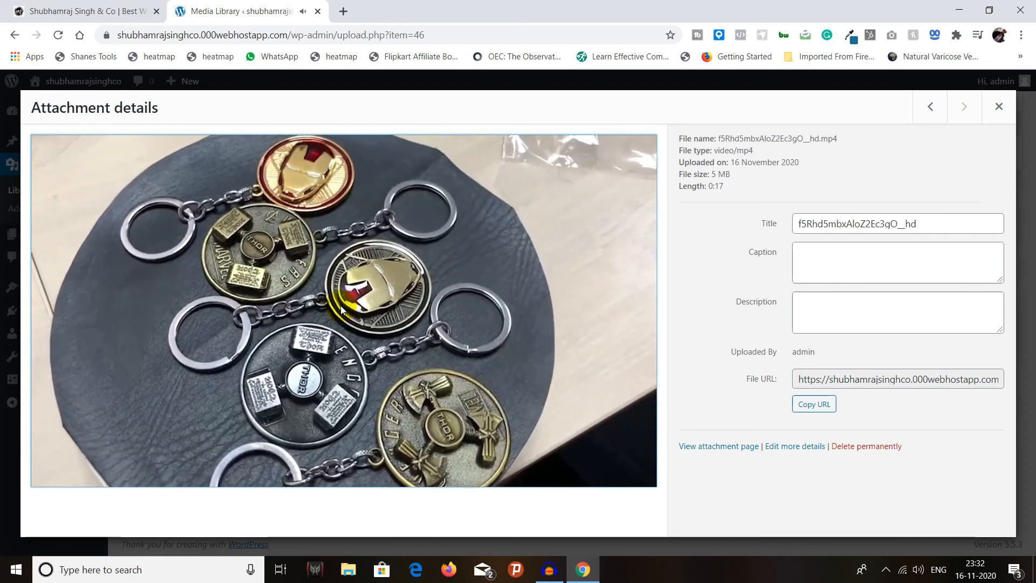
pyautogui.click(998, 108)
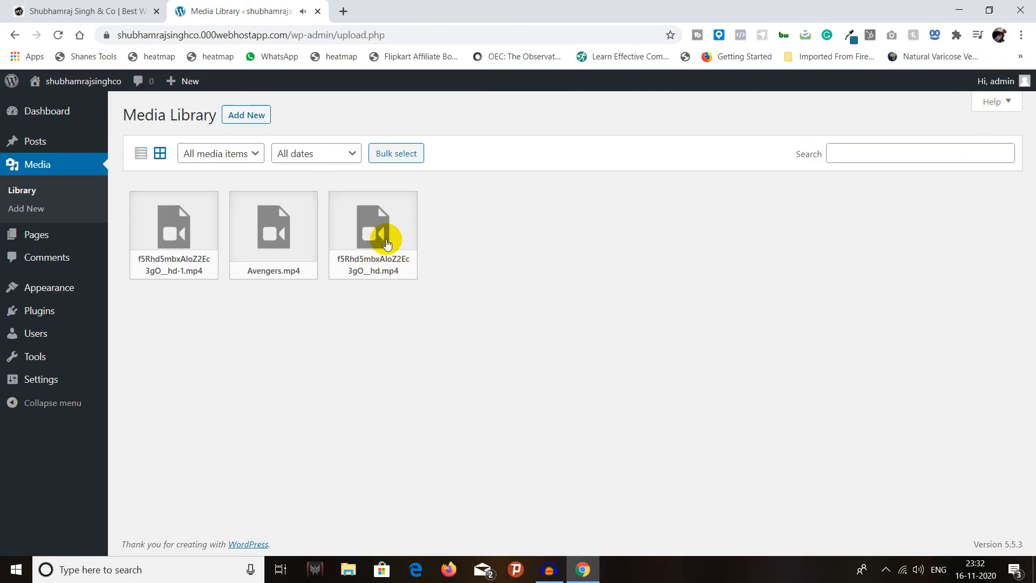
pyautogui.click(376, 264)
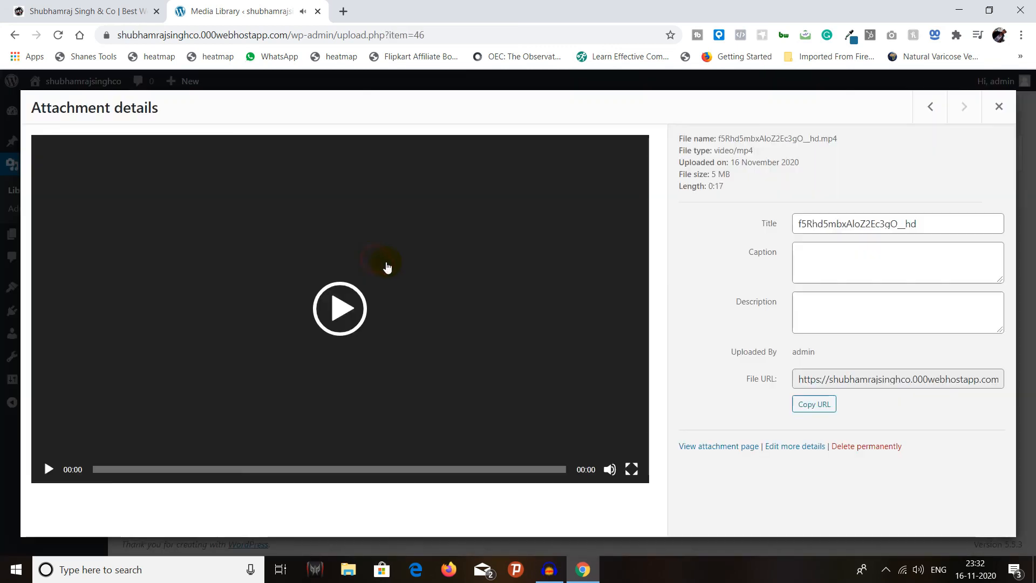
pyautogui.click(1000, 108)
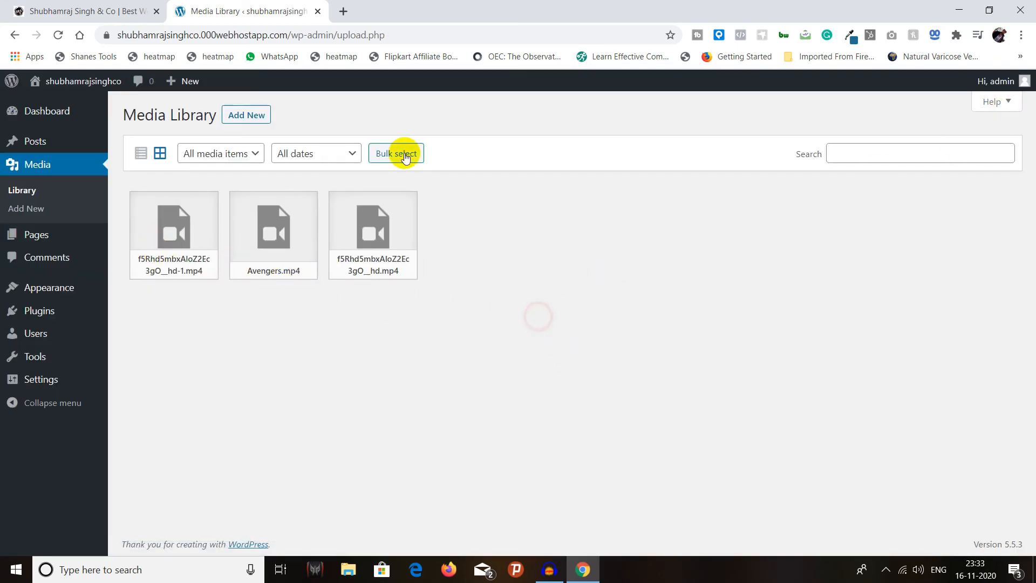
# - Bulk-select the videos f5Rhd5mbxAIoZ2Ec3gO__hd-1.mp4, Avengers.mp4 and f5Rhd5mbxAIoZ2Ec3gO__hd.mp4, and permanently delete them
pyautogui.click(405, 158)
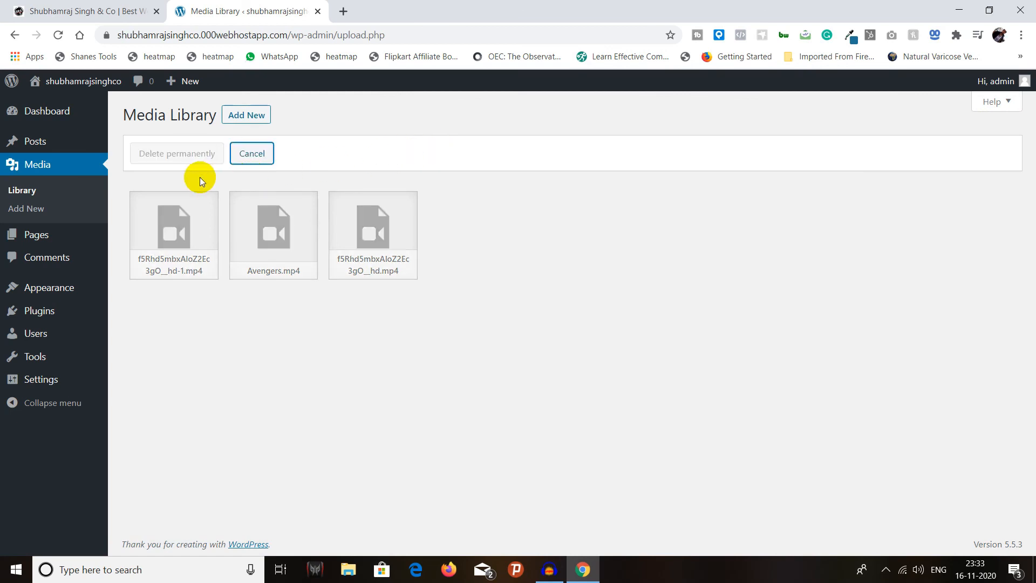
pyautogui.click(173, 229)
pyautogui.click(273, 229)
pyautogui.click(372, 230)
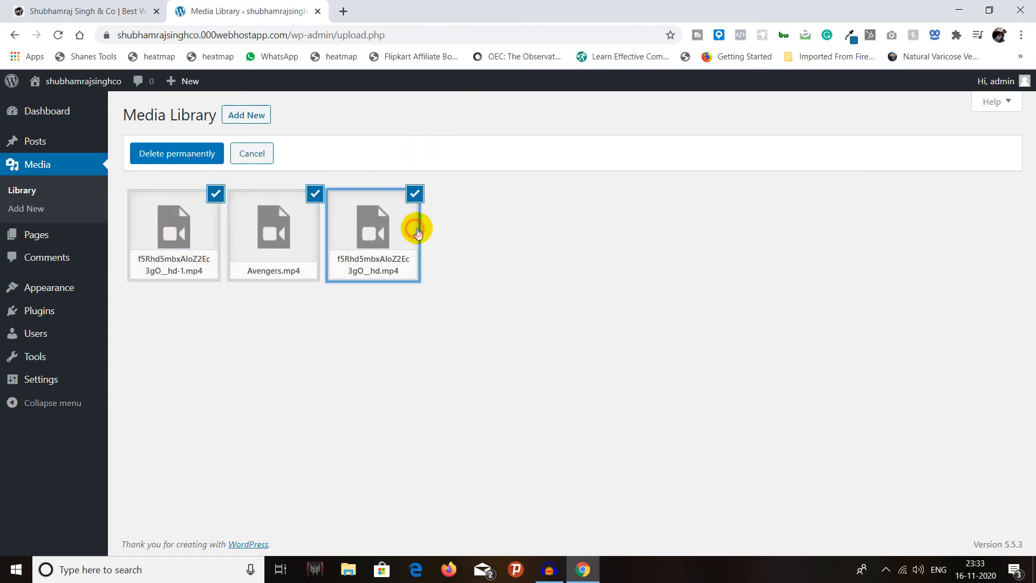
pyautogui.click(199, 154)
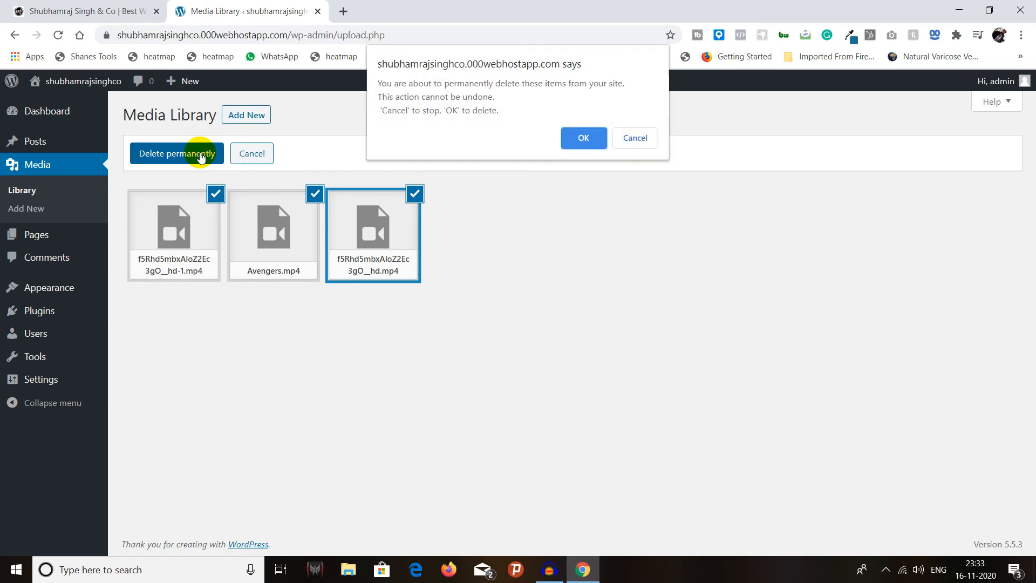
pyautogui.click(577, 141)
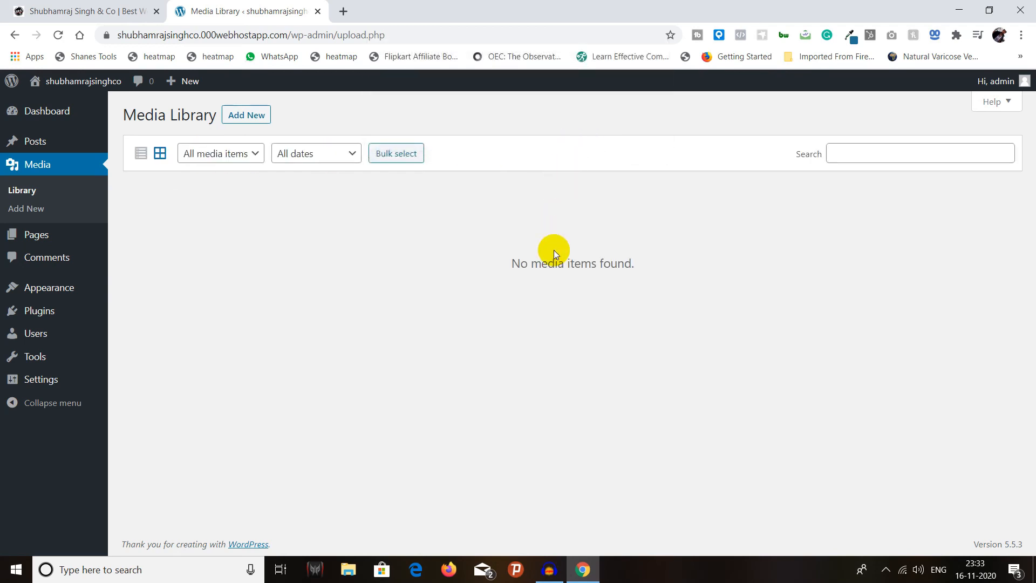